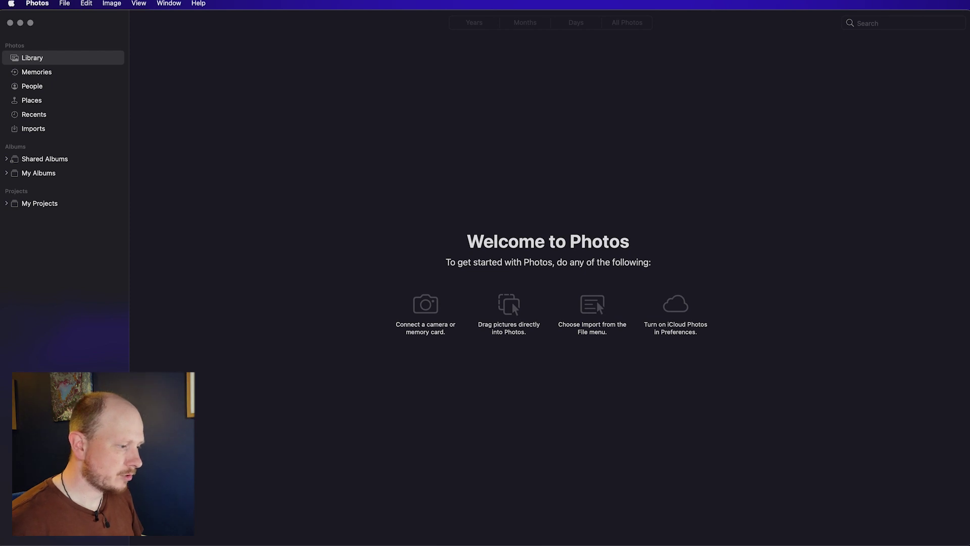
Drag DSC_4691-Pano.dng from the Woodland 01 folder into the Photos library.
key(super+Tab)
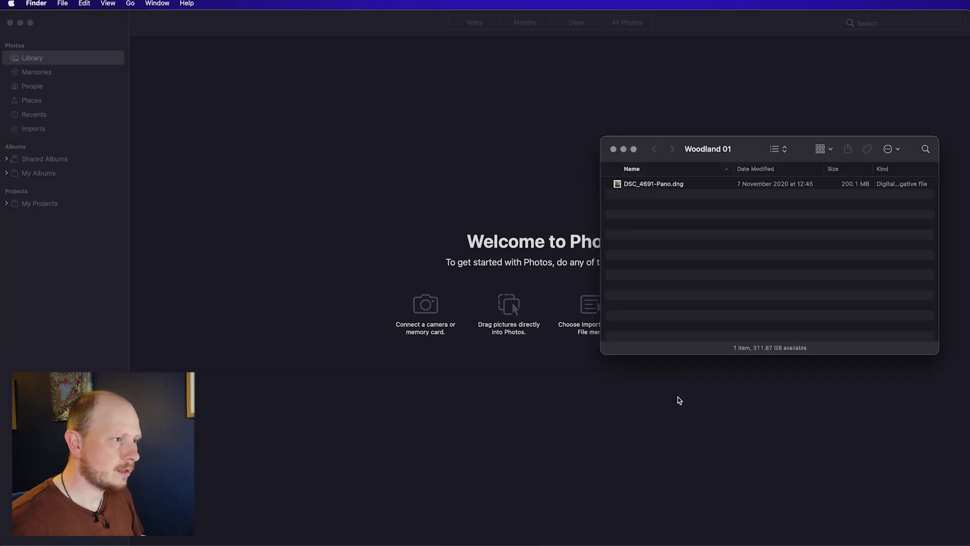
drag(648, 188, 401, 204)
Open the imported oak panorama at full size and enter edit mode.
click(350, 293)
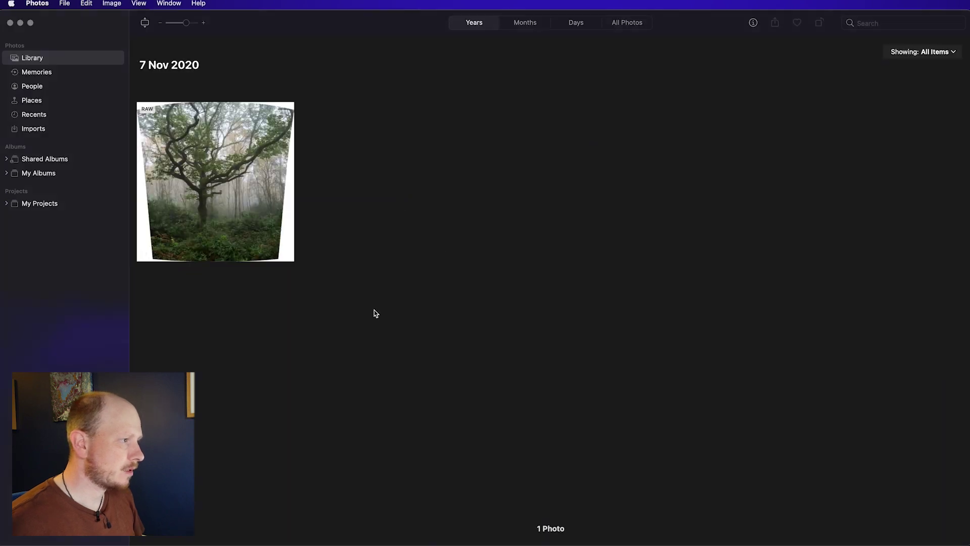
click(254, 220)
double_click(254, 220)
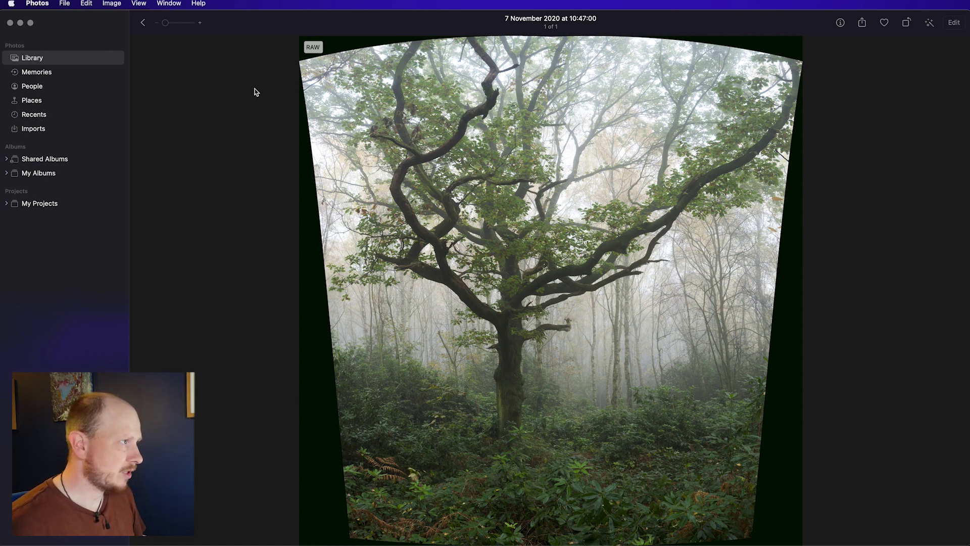
click(117, 5)
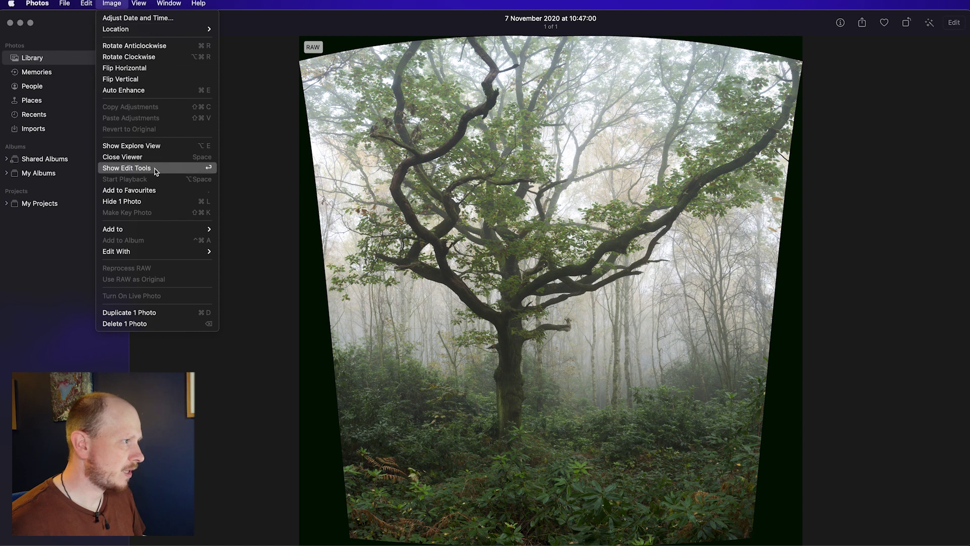
click(271, 169)
key(Return)
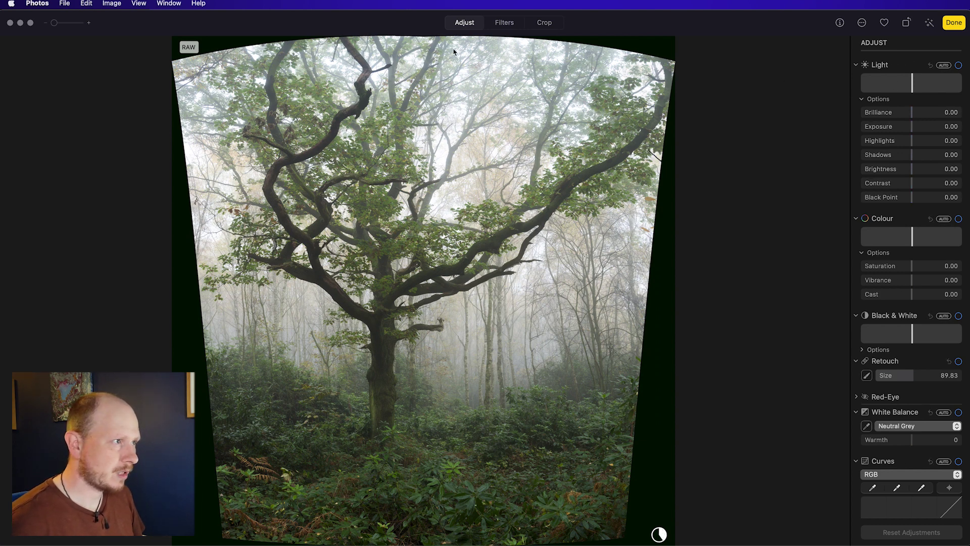
Trim all four crop edges inward past the black borders and adjust the perspective tilt.
click(545, 23)
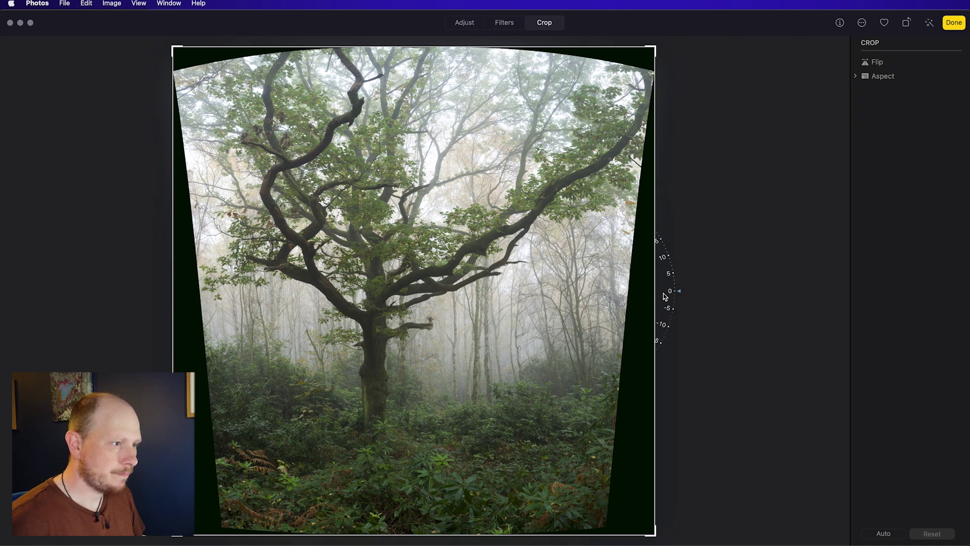
drag(655, 296, 609, 297)
drag(384, 46, 386, 74)
drag(173, 278, 221, 277)
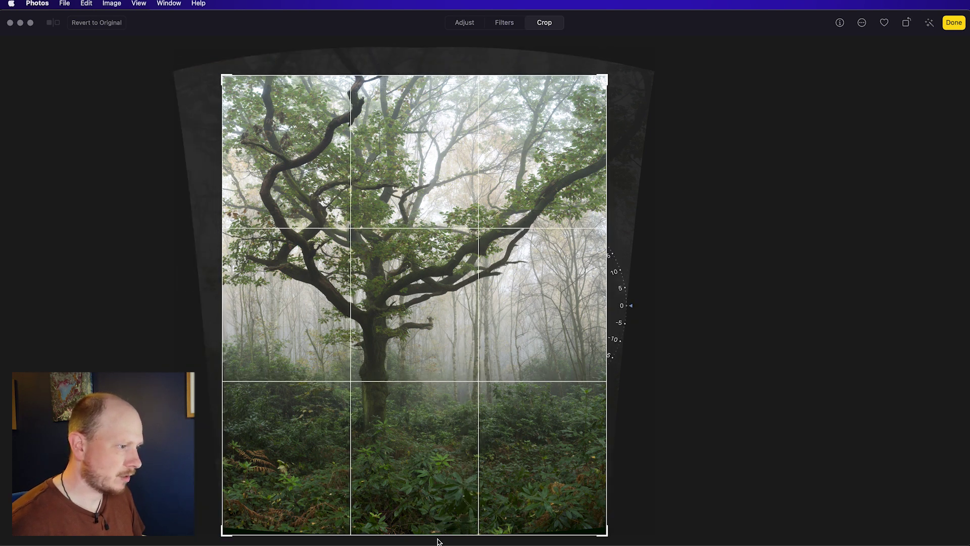
mouse_move(432, 533)
mouse_down()
mouse_move(437, 506)
mouse_move(437, 526)
mouse_up()
drag(221, 311, 247, 310)
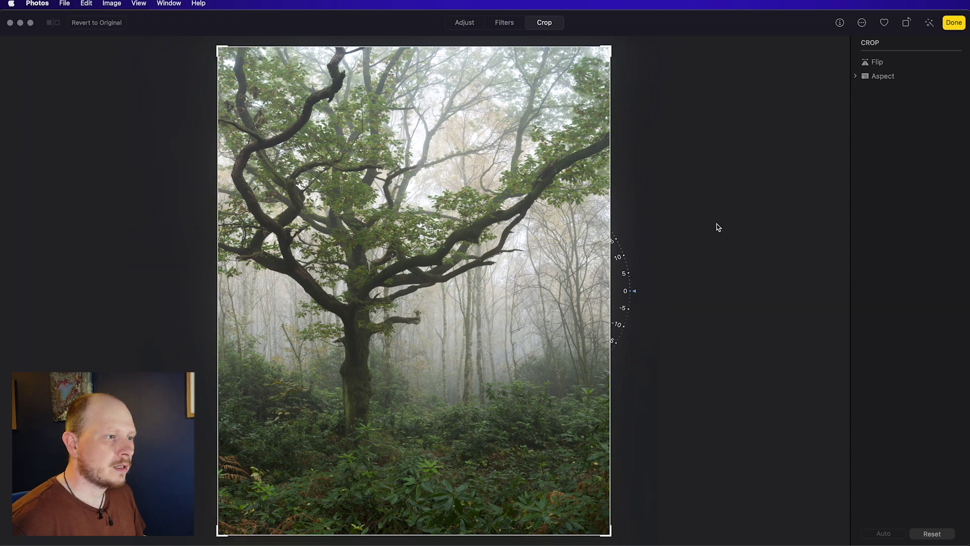
drag(626, 299, 626, 331)
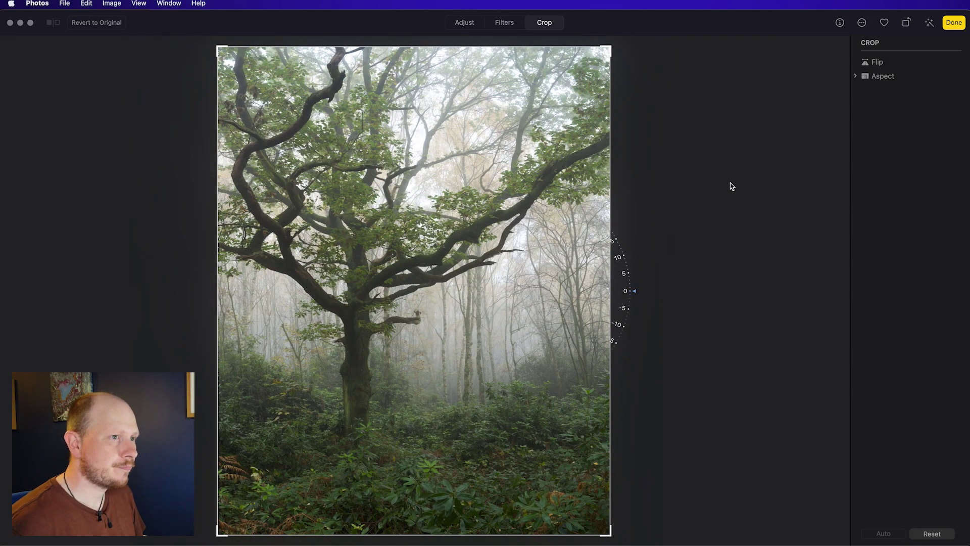
click(465, 24)
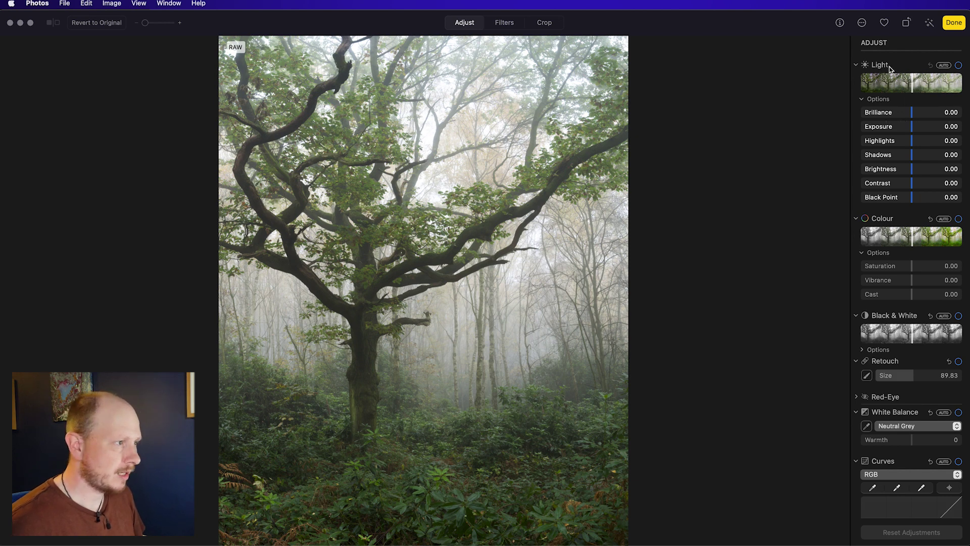
Try and undo Light Auto, then set Brightness 0.16, Black Point 0.14 and Brilliance 0.14.
click(943, 66)
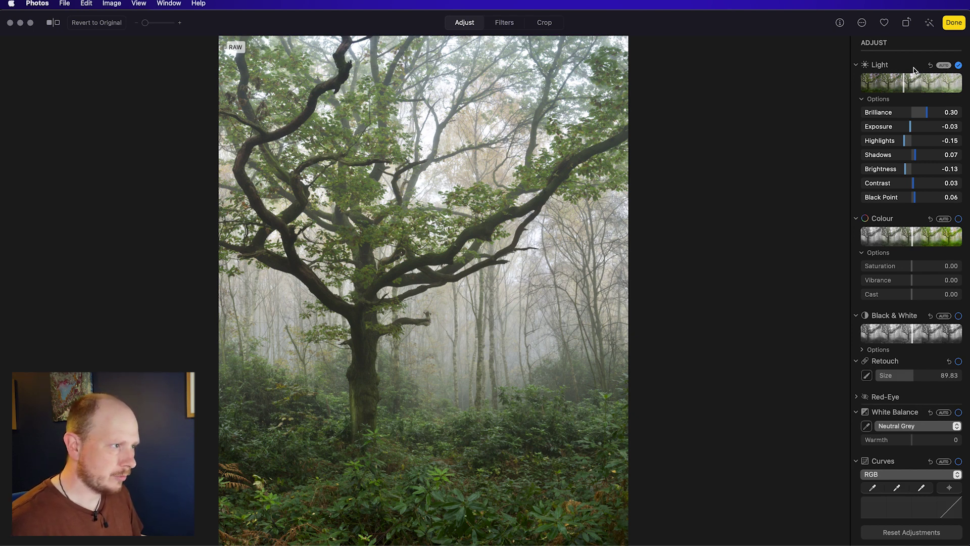
key(super+z)
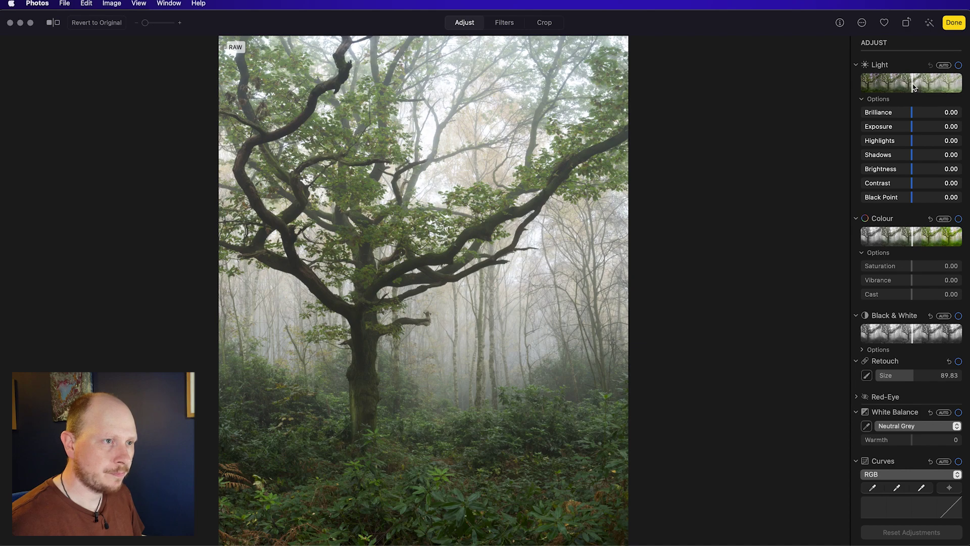
mouse_move(913, 87)
mouse_down()
mouse_move(868, 86)
mouse_move(938, 90)
mouse_move(874, 86)
mouse_move(932, 89)
mouse_move(907, 89)
mouse_move(916, 89)
mouse_up()
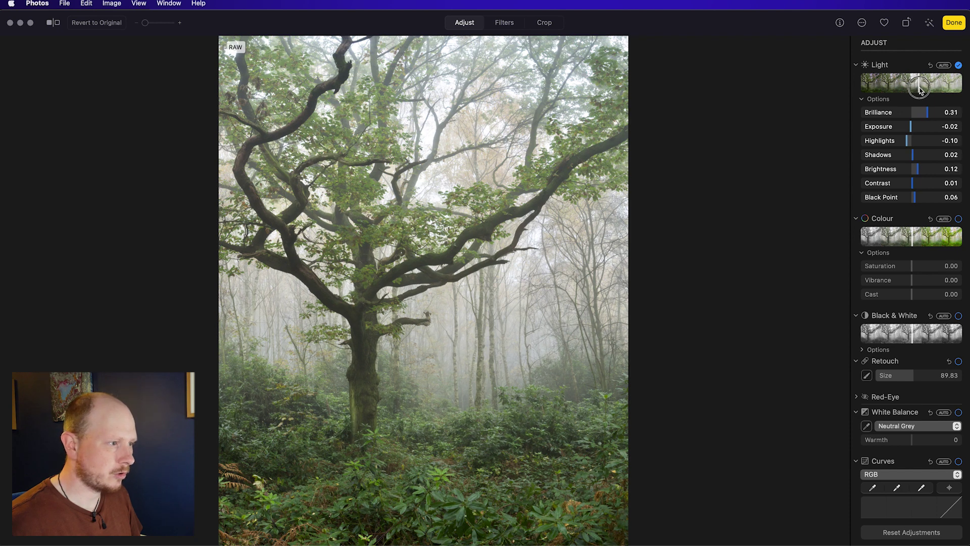
drag(919, 89, 922, 90)
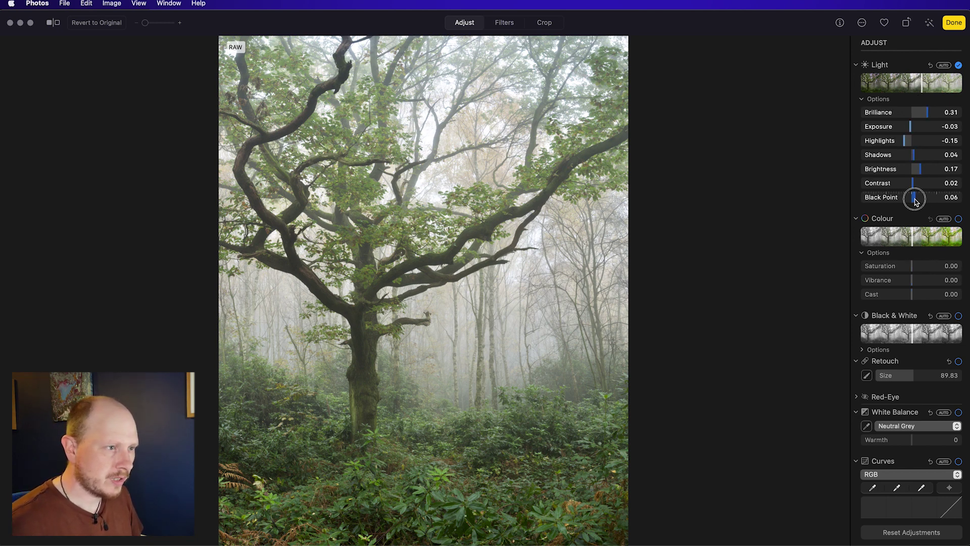
drag(905, 201, 922, 202)
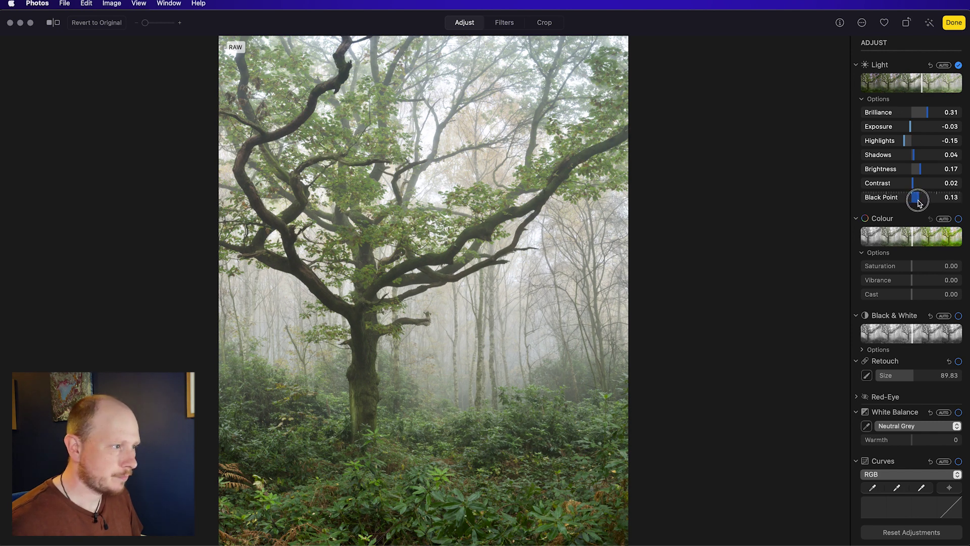
drag(919, 202, 920, 202)
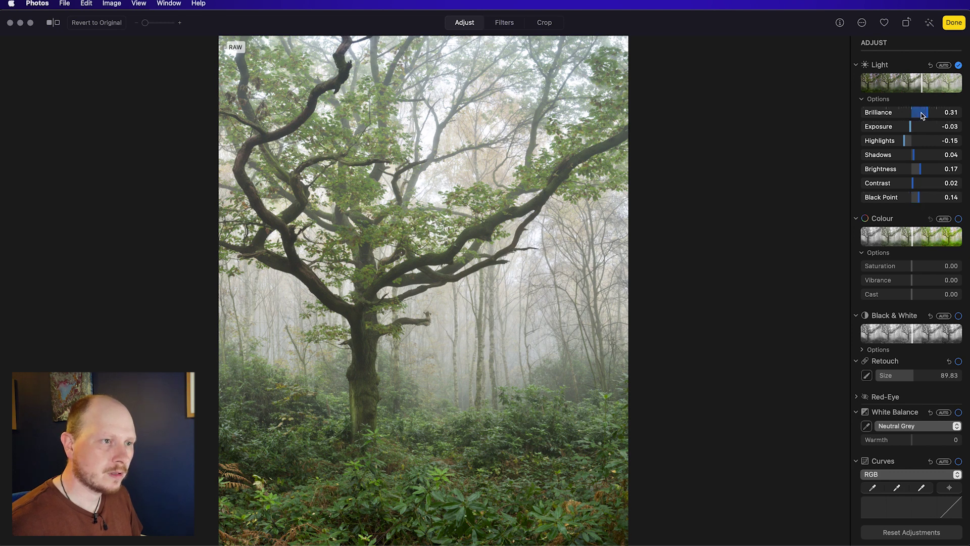
drag(928, 116, 920, 174)
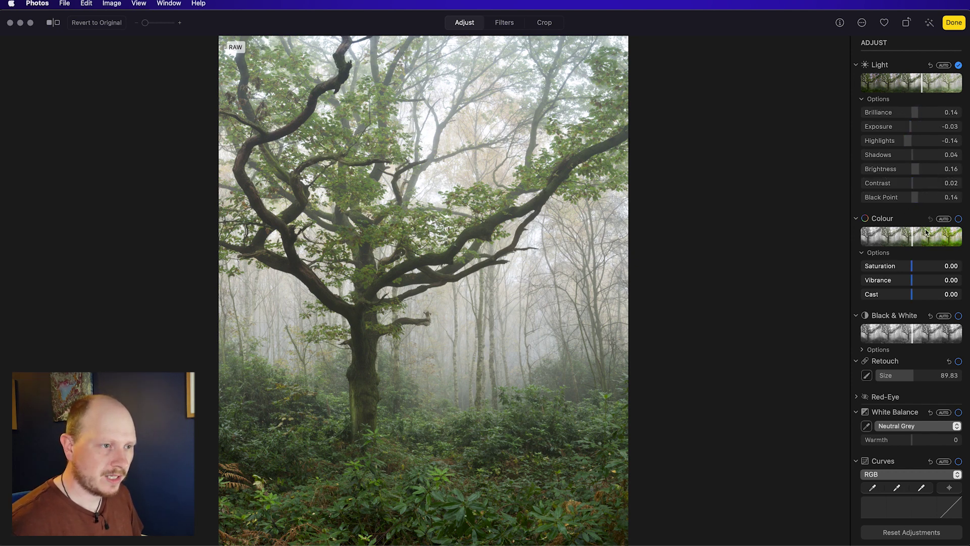
Lower Saturation to -0.10, undo a trial increase, and test the Cast slider.
scroll(926, 232, down, 4)
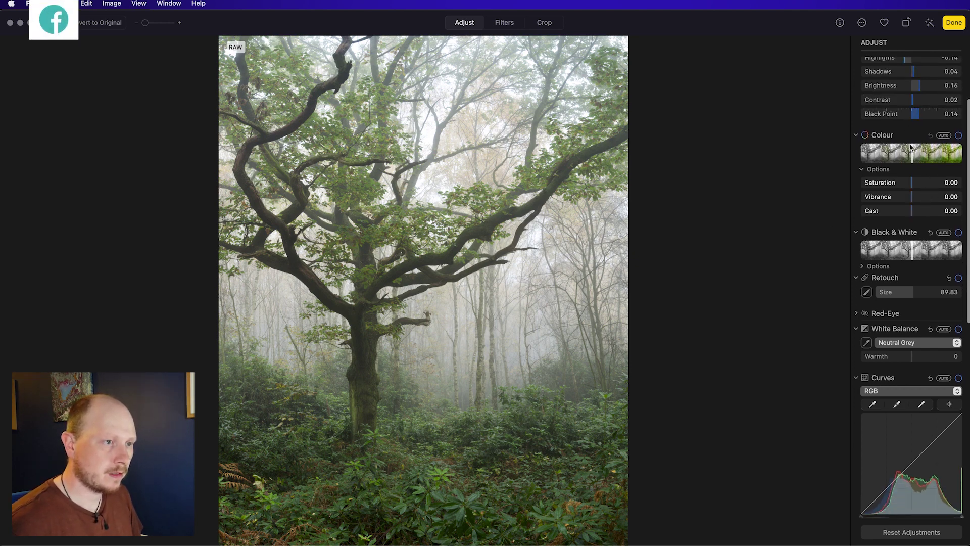
mouse_move(912, 159)
mouse_down()
mouse_move(877, 161)
mouse_move(943, 161)
mouse_move(890, 159)
mouse_move(931, 160)
mouse_move(893, 160)
mouse_move(925, 162)
mouse_move(907, 160)
mouse_up()
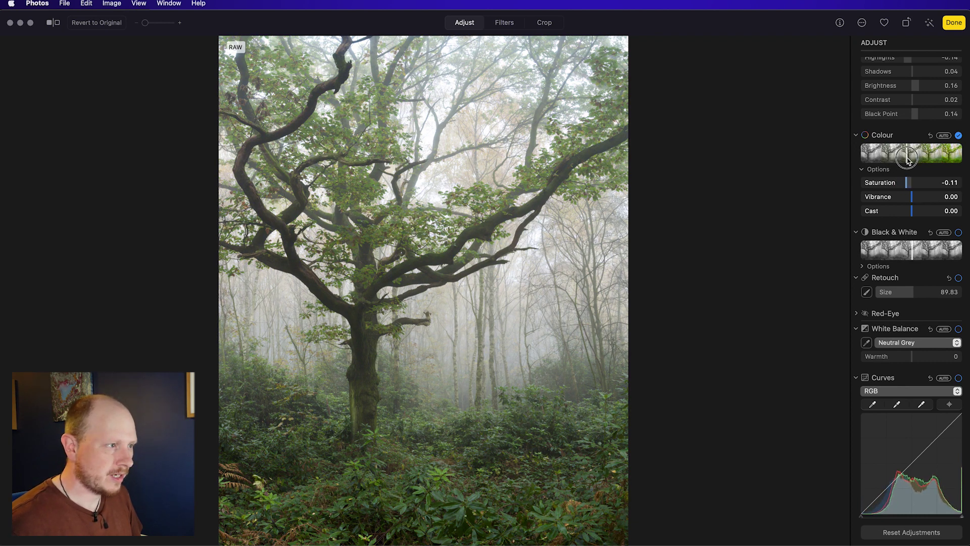
drag(910, 161, 908, 161)
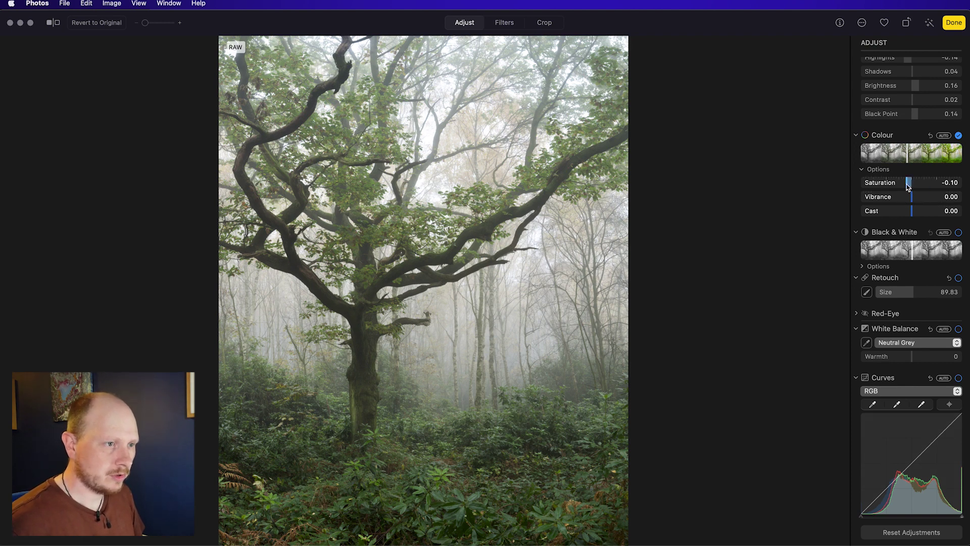
drag(907, 185, 913, 207)
key(super+z)
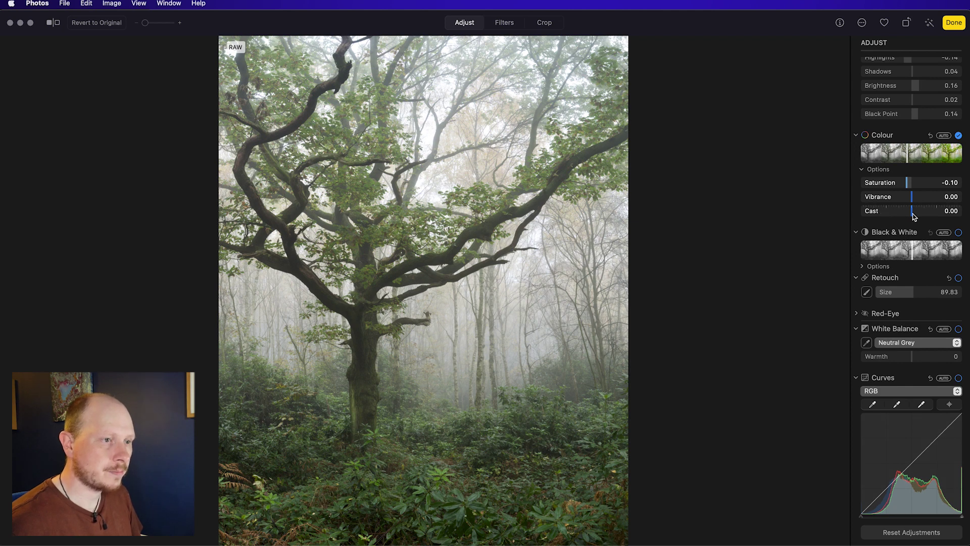
mouse_move(914, 216)
mouse_down()
mouse_move(946, 212)
mouse_move(869, 212)
mouse_move(933, 214)
mouse_move(912, 214)
mouse_up()
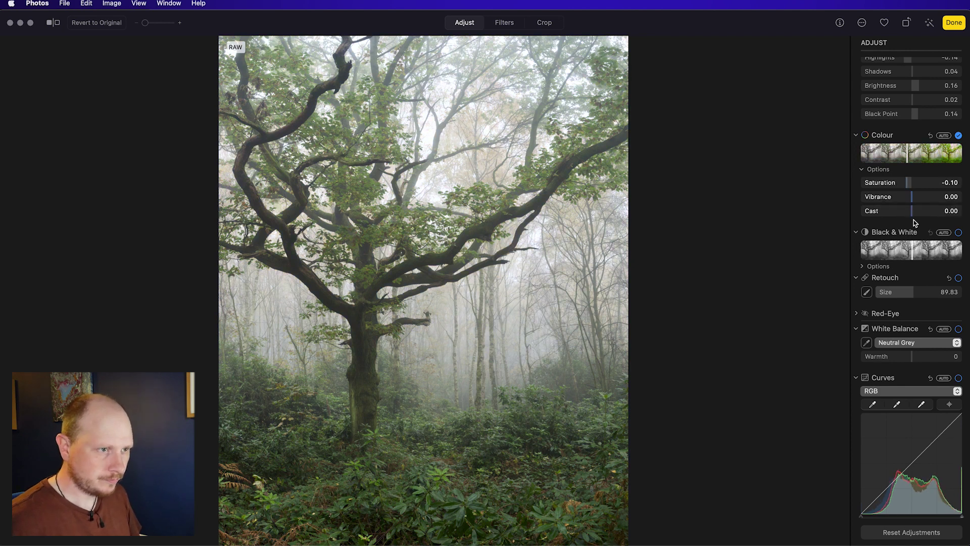
scroll(915, 222, up, 2)
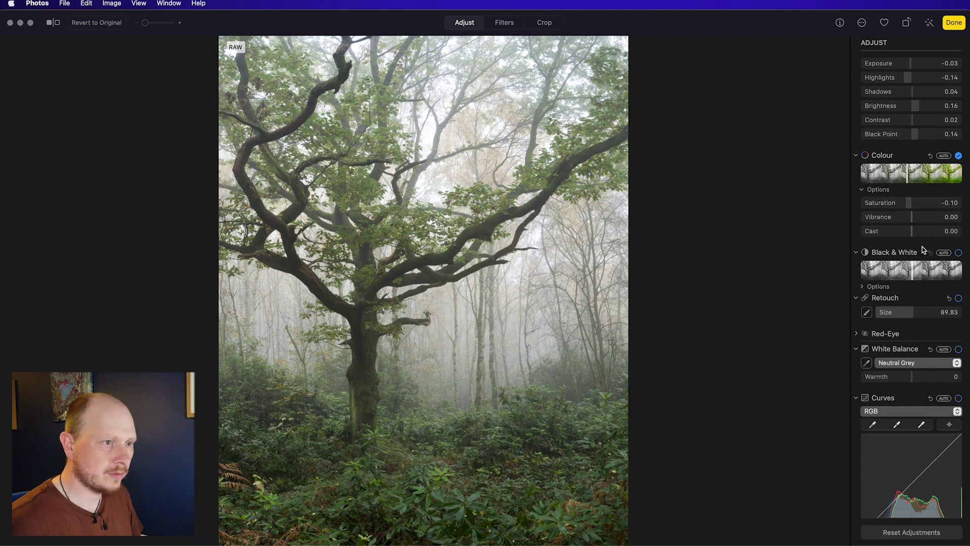
scroll(924, 249, down, 3)
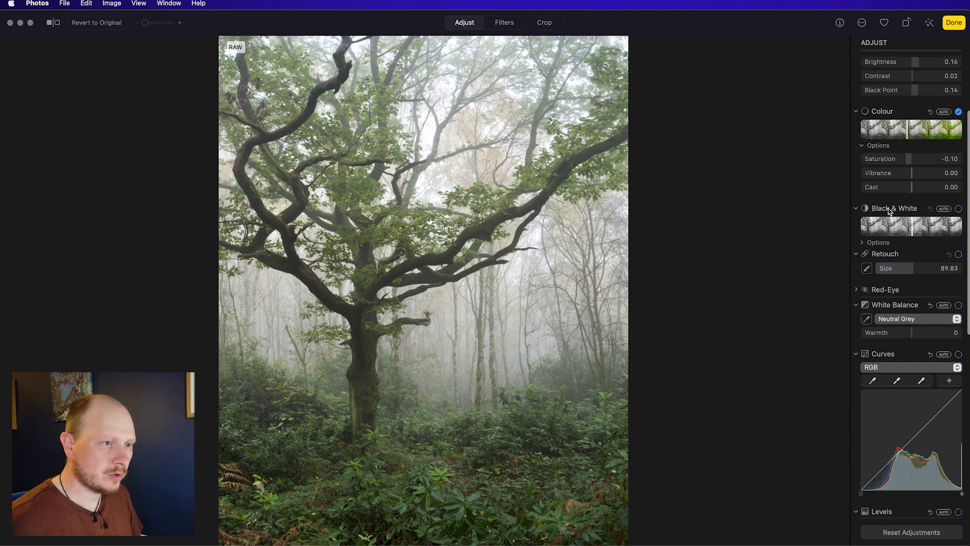
click(958, 209)
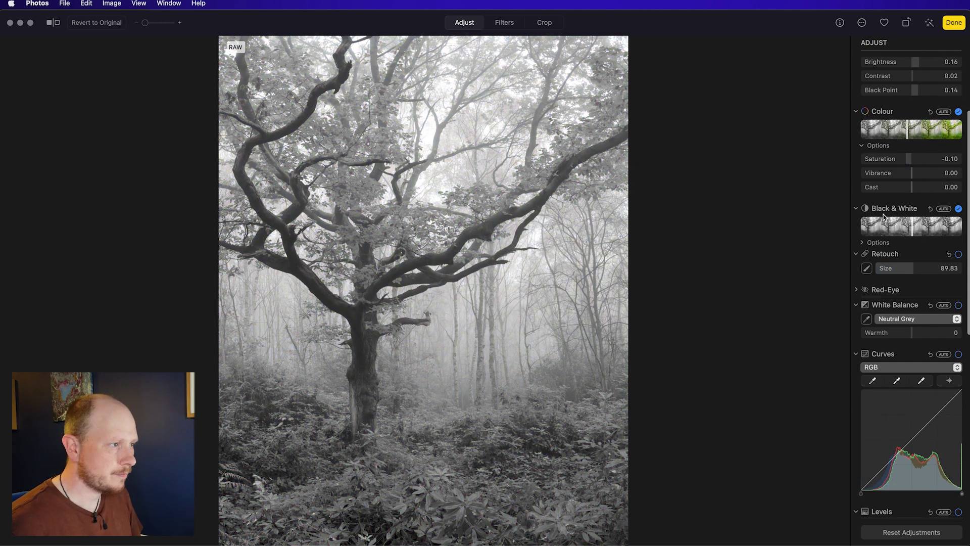
mouse_move(912, 231)
mouse_down()
mouse_move(879, 230)
mouse_move(941, 232)
mouse_move(891, 230)
mouse_move(935, 231)
mouse_move(916, 231)
mouse_up()
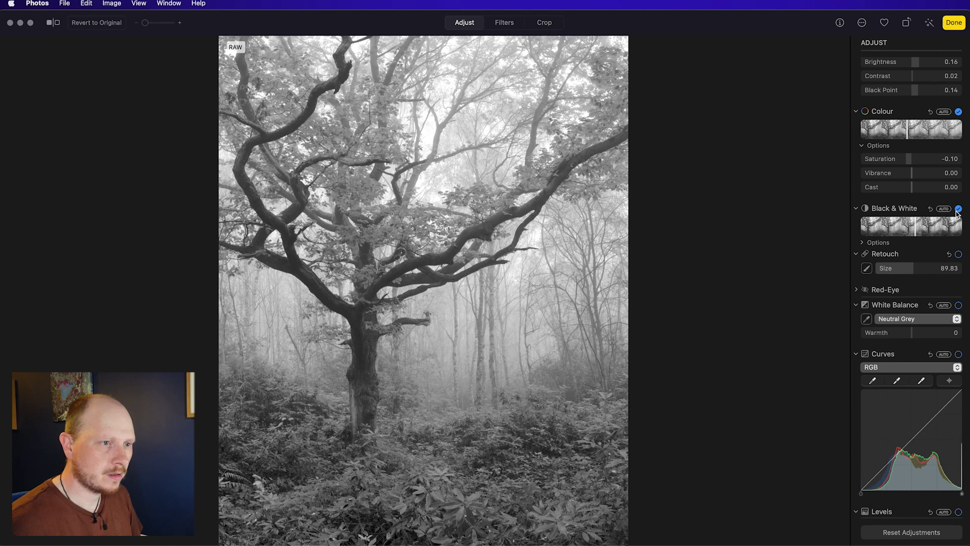
click(959, 209)
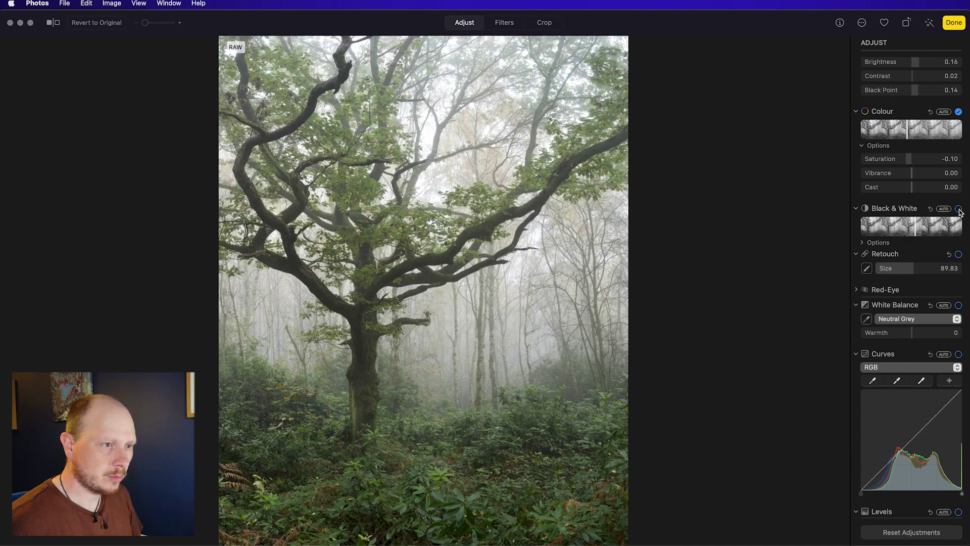
scroll(907, 273, down, 2)
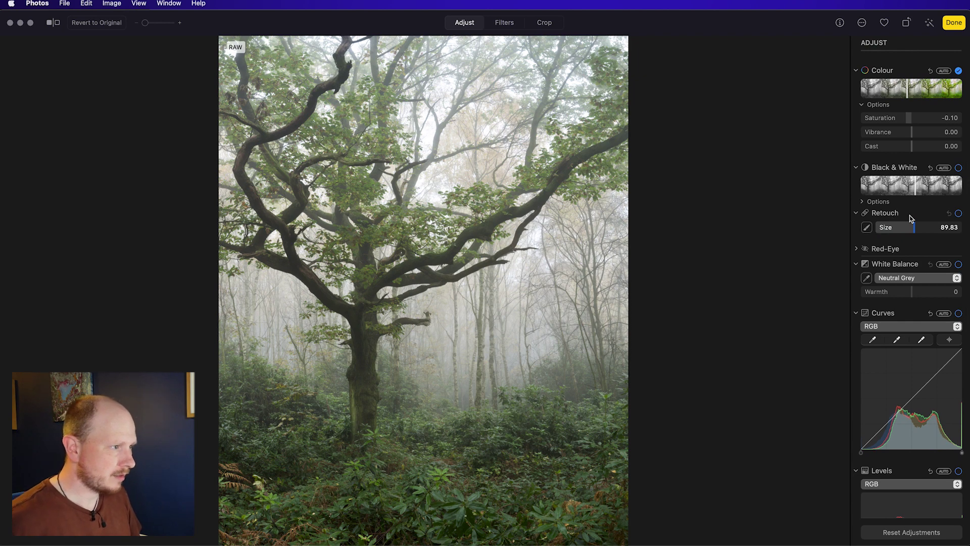
Nudge Warmth to -5, then try Skin Tone and Temperature / Tint white balance modes.
scroll(894, 202, down, 4)
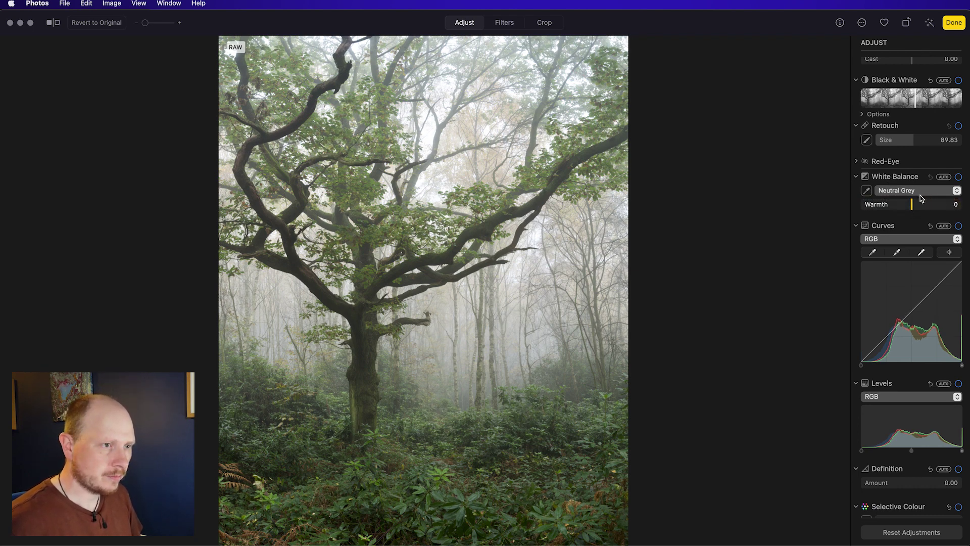
mouse_move(912, 206)
mouse_down()
mouse_move(873, 207)
mouse_move(954, 205)
mouse_move(913, 213)
mouse_up()
click(916, 196)
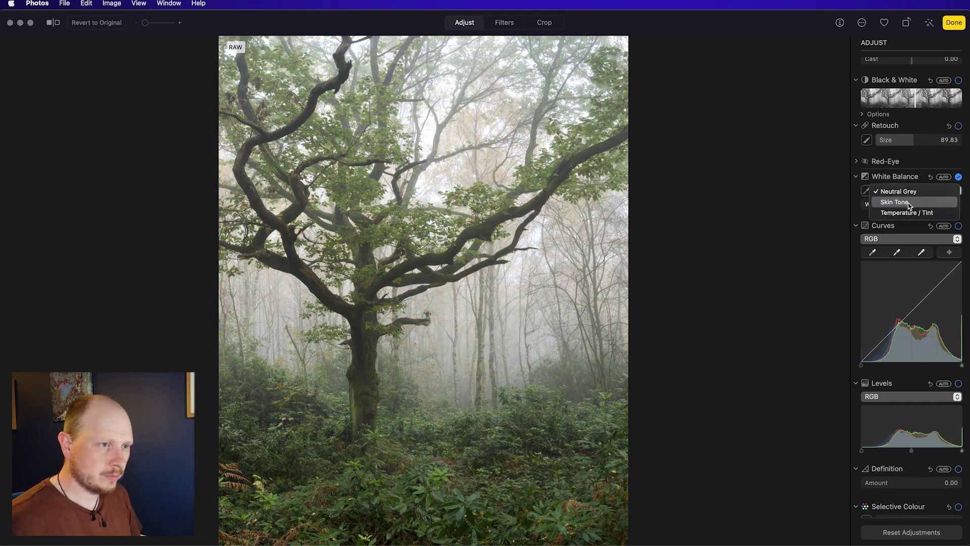
click(908, 202)
click(912, 193)
click(912, 203)
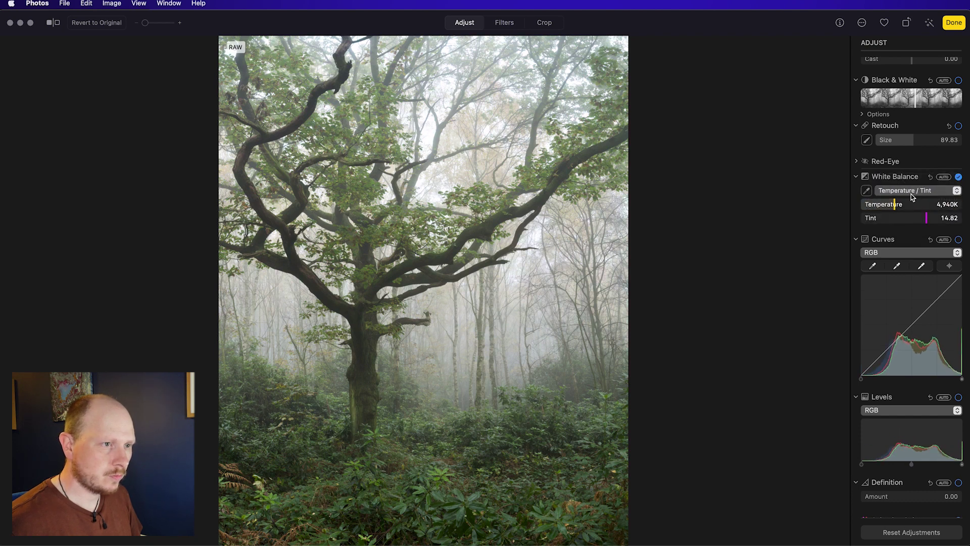
click(912, 195)
click(909, 183)
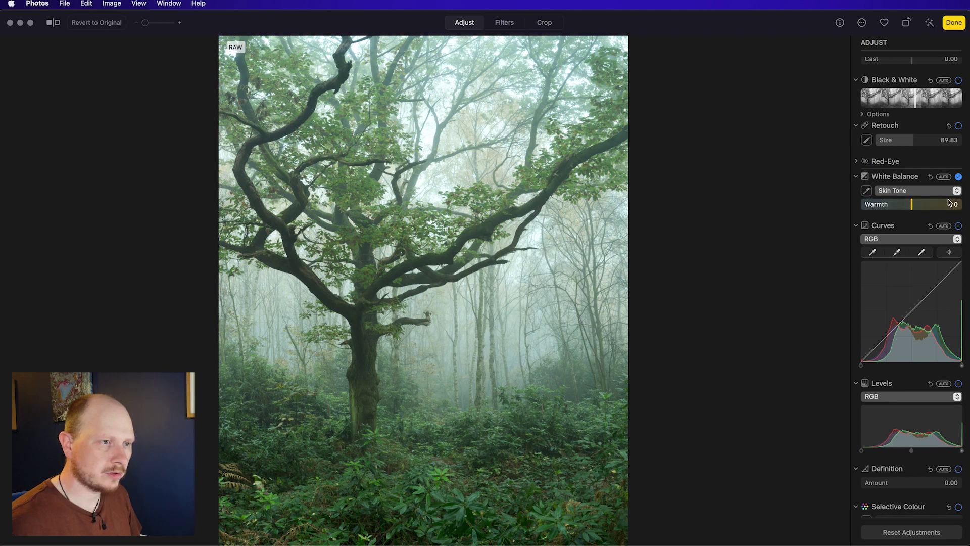
mouse_move(914, 210)
mouse_down()
mouse_move(902, 205)
mouse_move(945, 205)
mouse_move(889, 204)
mouse_move(917, 208)
mouse_up()
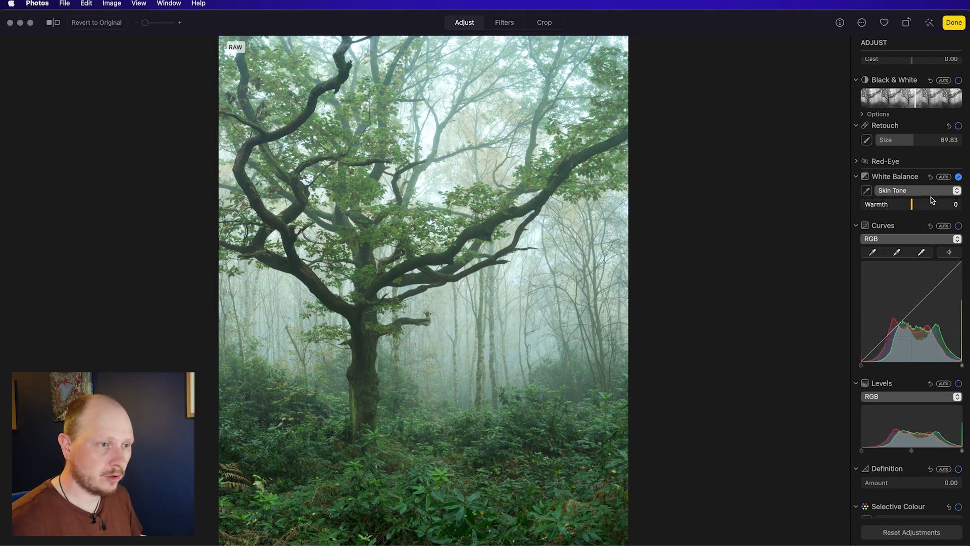
Test a green tint under Temperature / Tint, then choose Neutral Grey with Warmth -64.
click(922, 192)
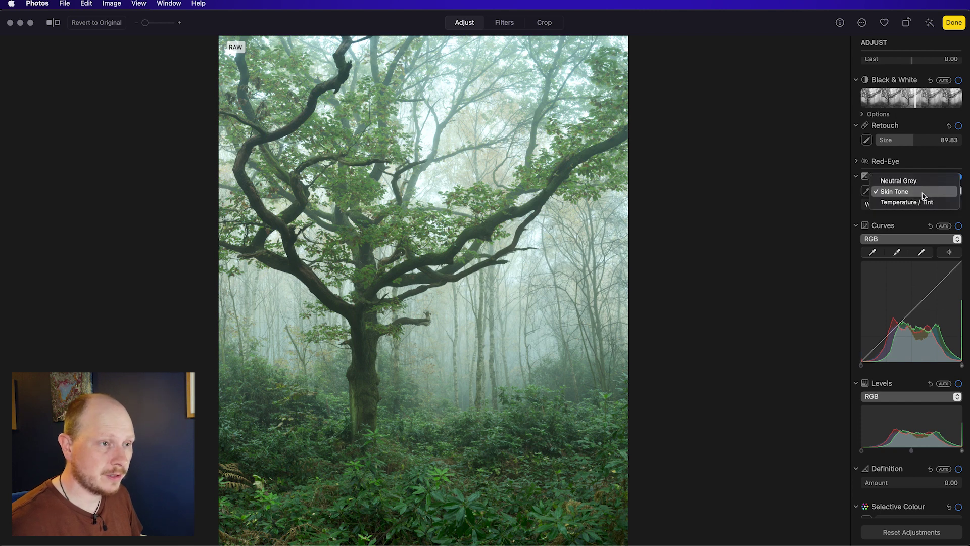
click(931, 202)
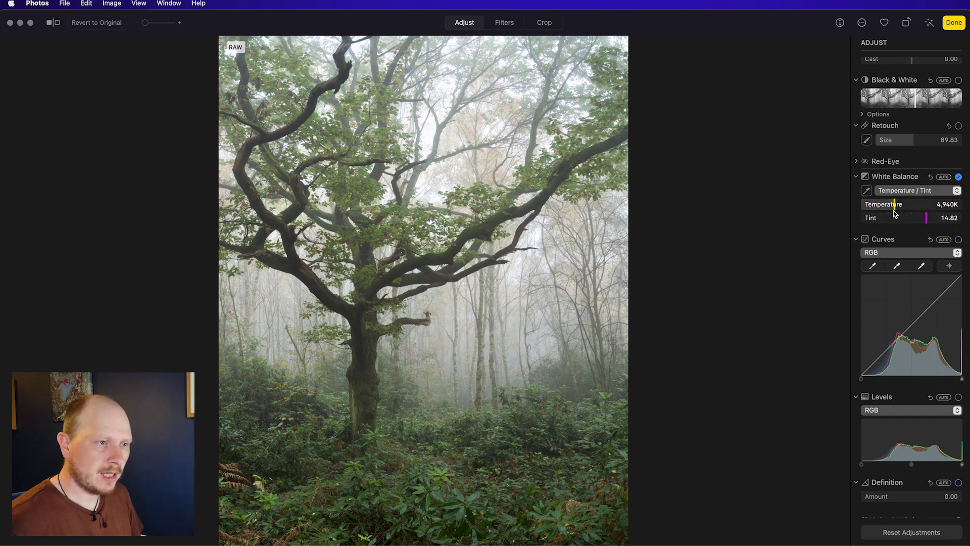
mouse_move(926, 218)
mouse_down()
mouse_move(890, 219)
mouse_move(924, 219)
mouse_move(908, 225)
mouse_move(924, 228)
mouse_up()
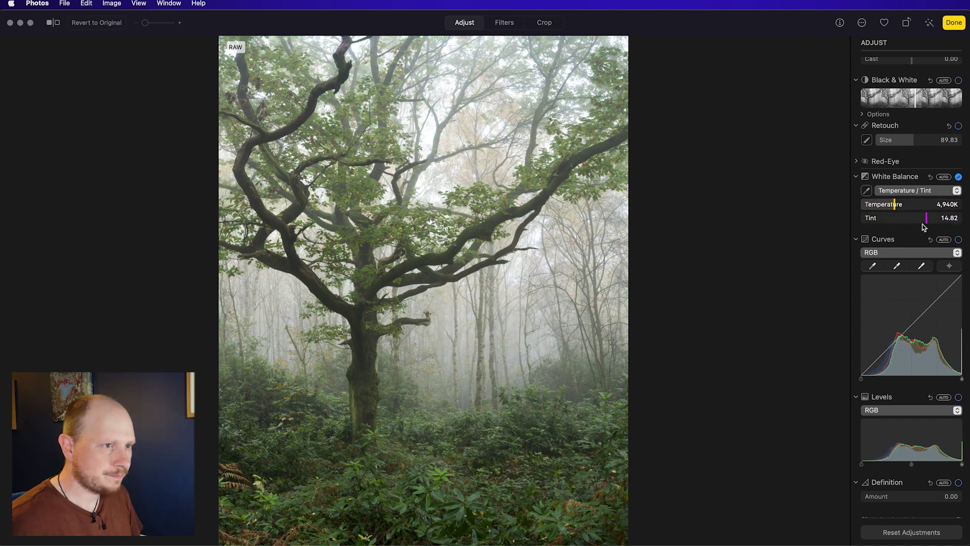
click(906, 197)
click(907, 171)
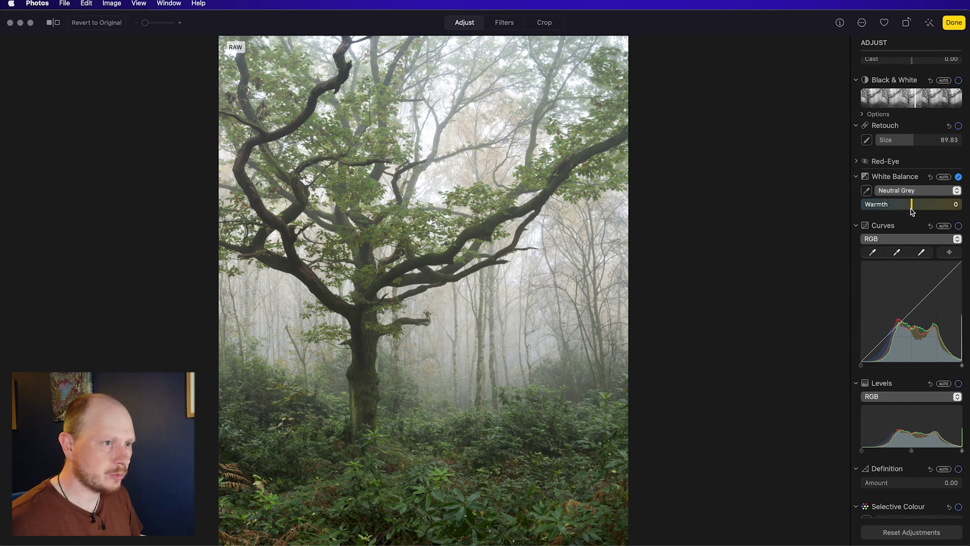
drag(911, 206, 881, 209)
scroll(903, 277, down, 2)
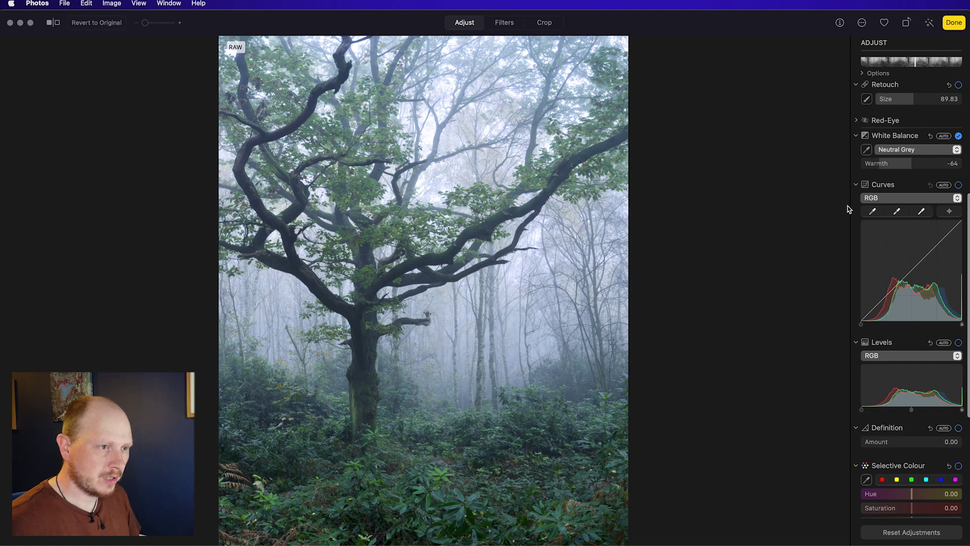
Reshape the RGB tone curve with three point drags, then switch Curves off.
drag(924, 260, 928, 243)
mouse_move(895, 277)
mouse_down()
mouse_move(895, 298)
mouse_move(884, 290)
mouse_up()
drag(927, 242, 917, 263)
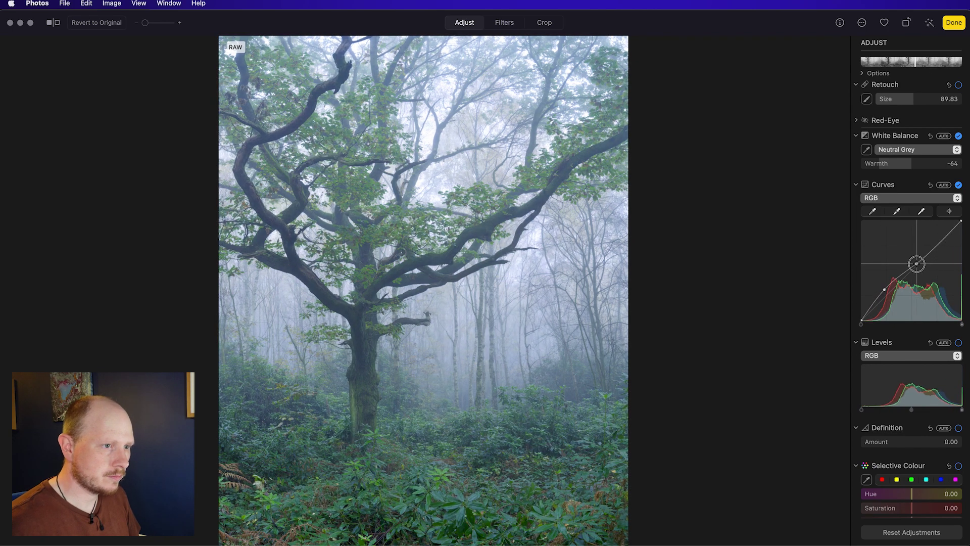
click(959, 185)
Set the Levels black point and lower the white point to brighten highlights.
scroll(916, 303, down, 3)
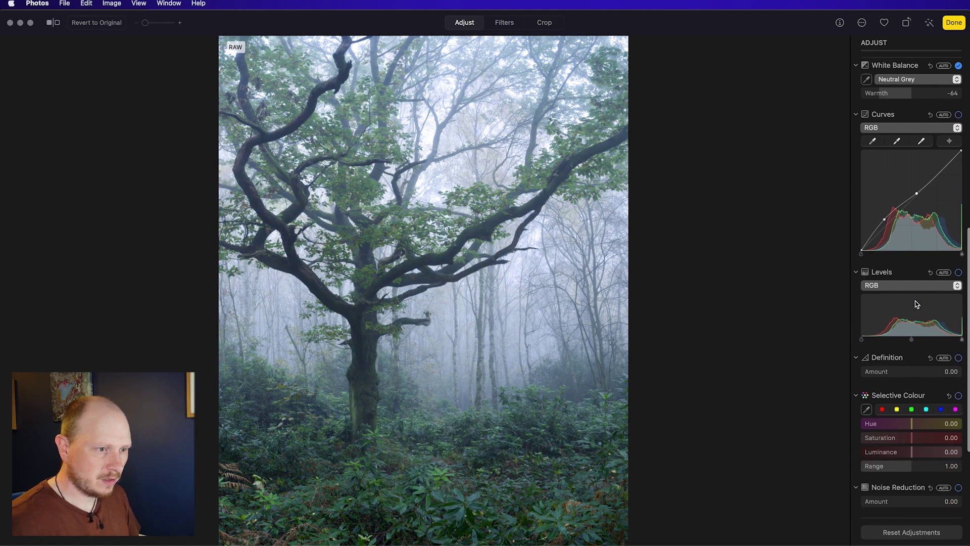
mouse_move(862, 336)
mouse_down()
mouse_move(883, 337)
mouse_move(868, 335)
mouse_up()
drag(965, 338, 910, 337)
Disable Levels and raise the Definition amount for extra contrast and clarity.
click(958, 269)
scroll(909, 328, down, 5)
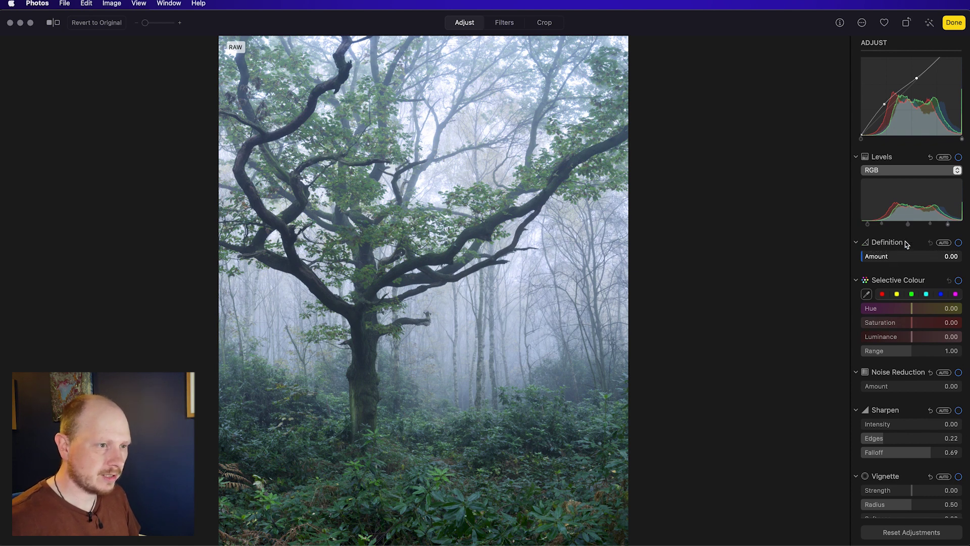
mouse_move(862, 261)
mouse_down()
mouse_move(967, 262)
mouse_move(861, 260)
mouse_up()
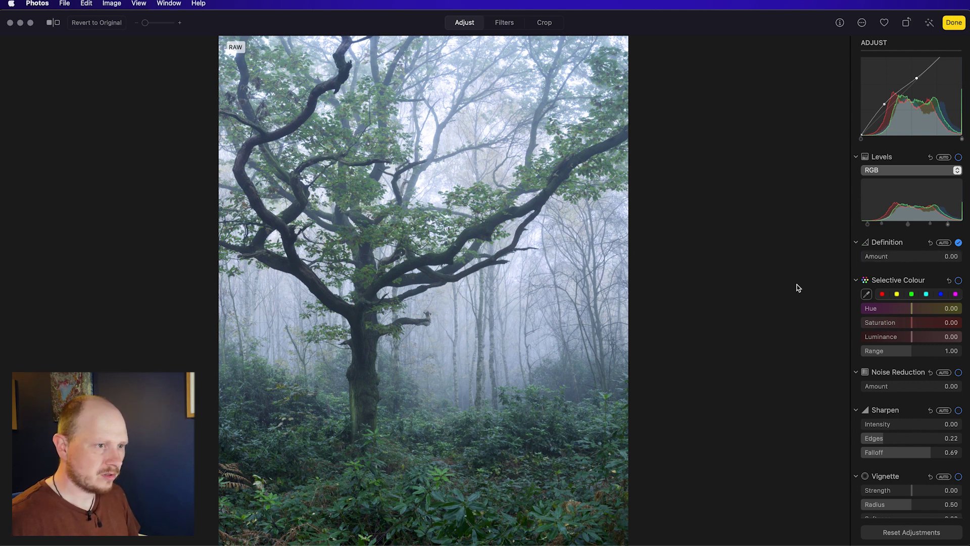
mouse_move(867, 256)
mouse_down()
mouse_move(947, 259)
mouse_move(857, 258)
mouse_up()
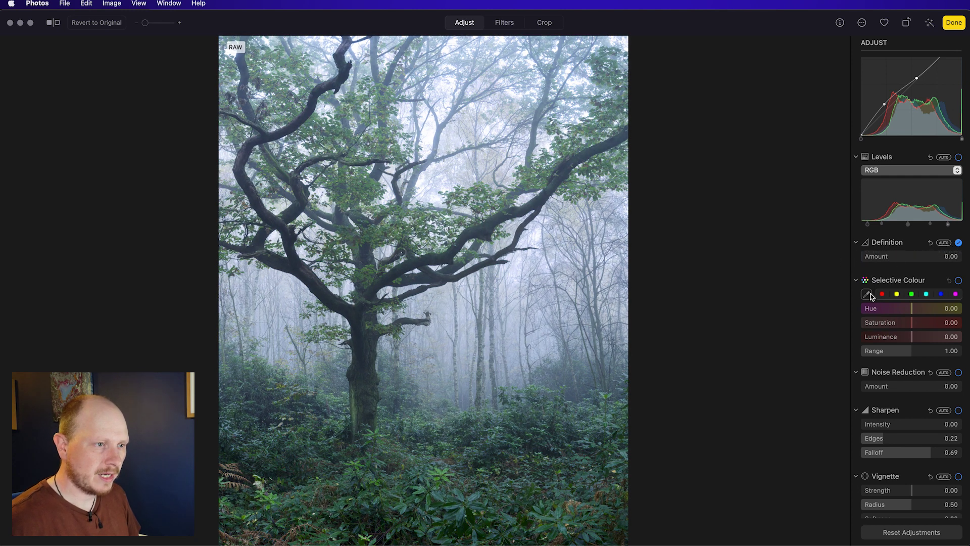
scroll(905, 281, down, 2)
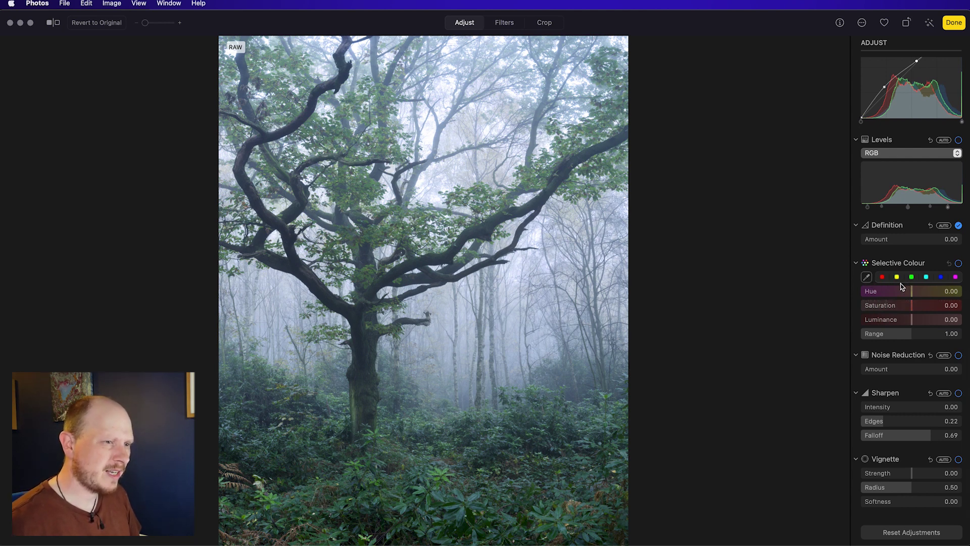
click(866, 278)
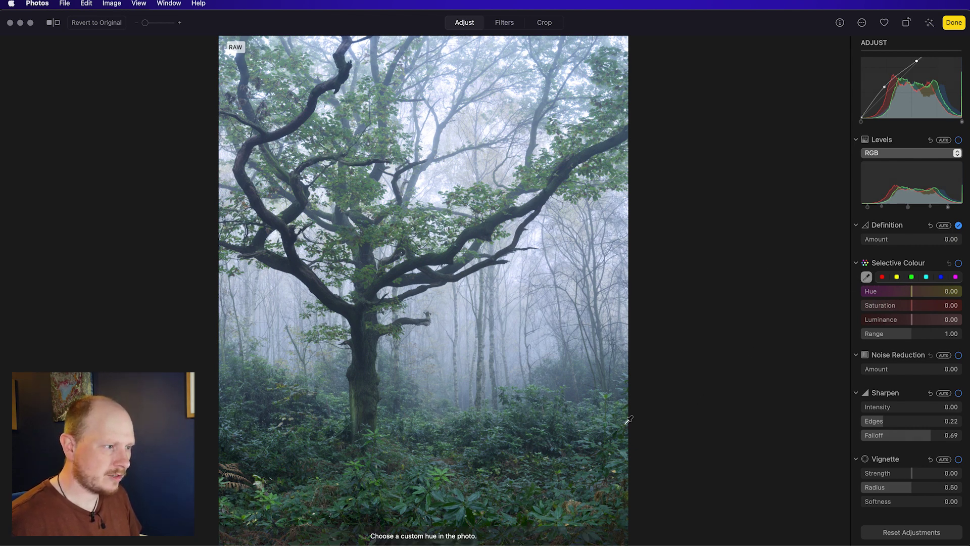
Sample the oak's foliage as the custom colour and set Hue -25.59, Saturation 44.30.
click(461, 496)
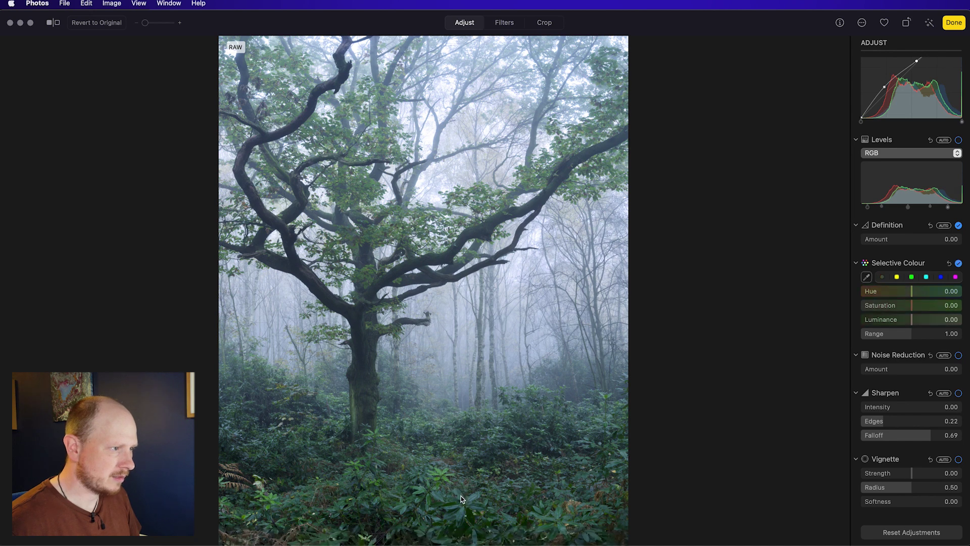
mouse_move(914, 295)
mouse_down()
mouse_move(877, 297)
mouse_move(921, 297)
mouse_move(878, 301)
mouse_move(912, 294)
mouse_up()
click(866, 277)
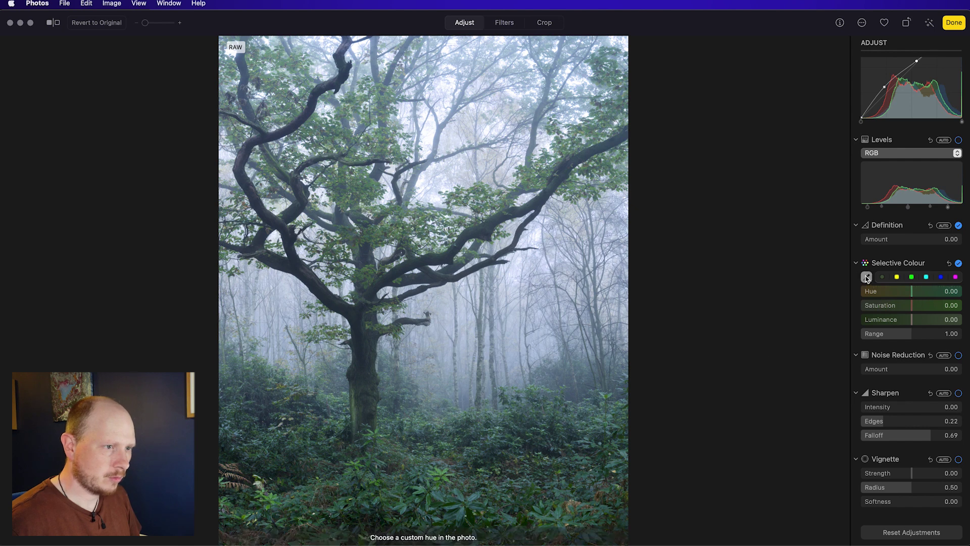
click(370, 180)
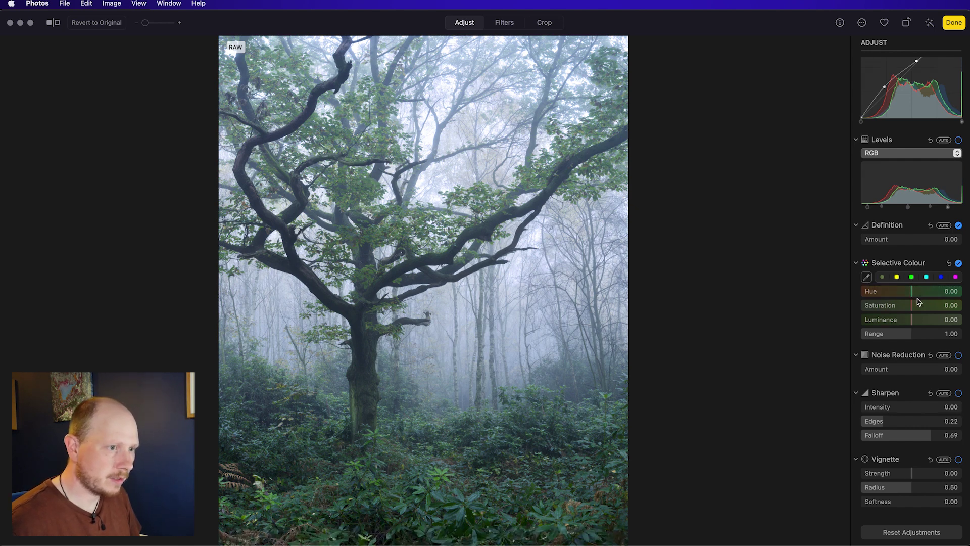
drag(917, 298, 890, 292)
drag(911, 304, 934, 303)
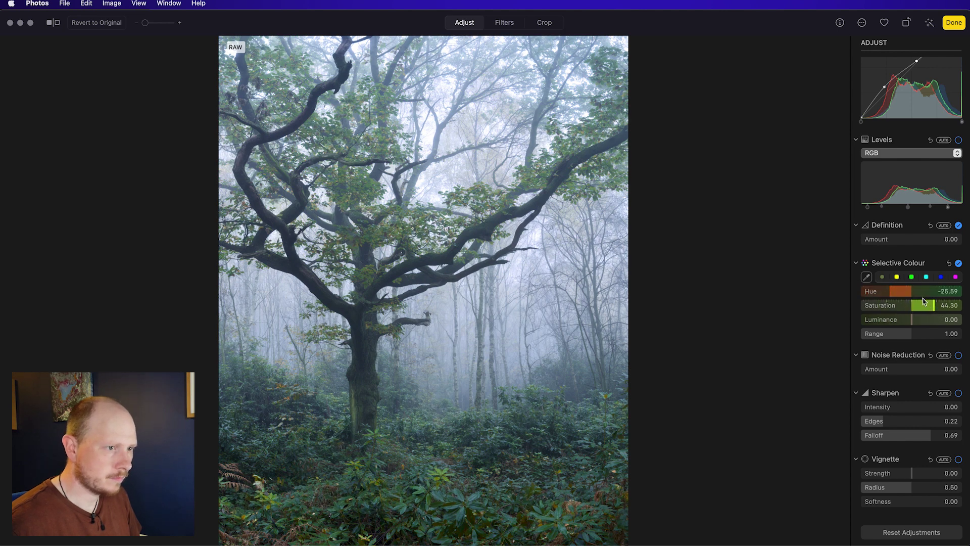
Raise White Balance Warmth from -64 to -9 in three gradual passes.
scroll(899, 242, up, 10)
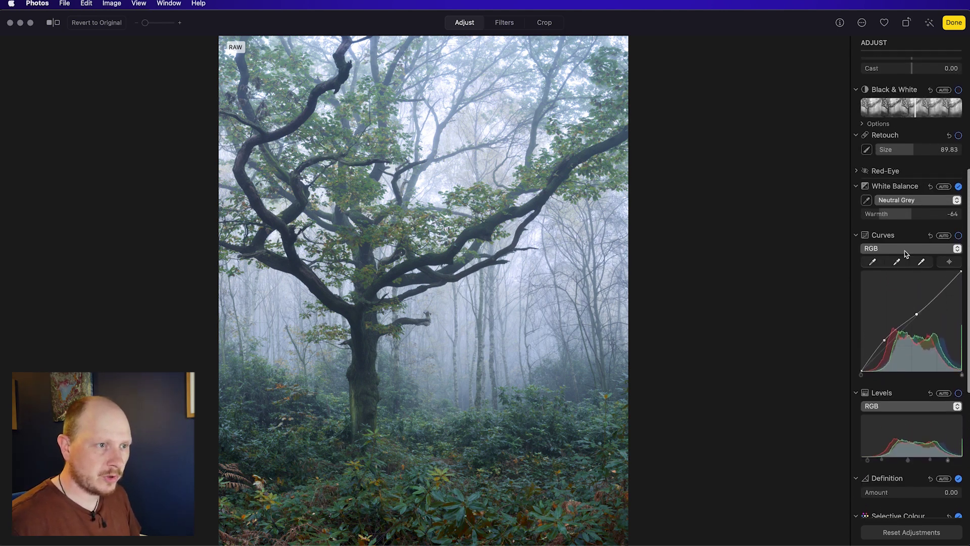
mouse_move(877, 214)
mouse_down()
mouse_move(909, 217)
mouse_move(859, 217)
mouse_move(888, 218)
mouse_up()
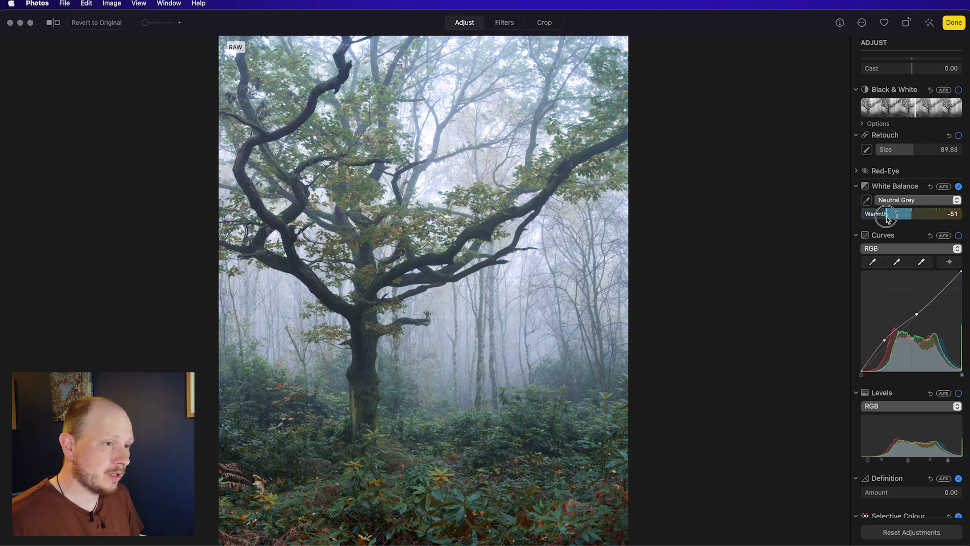
drag(892, 218, 897, 218)
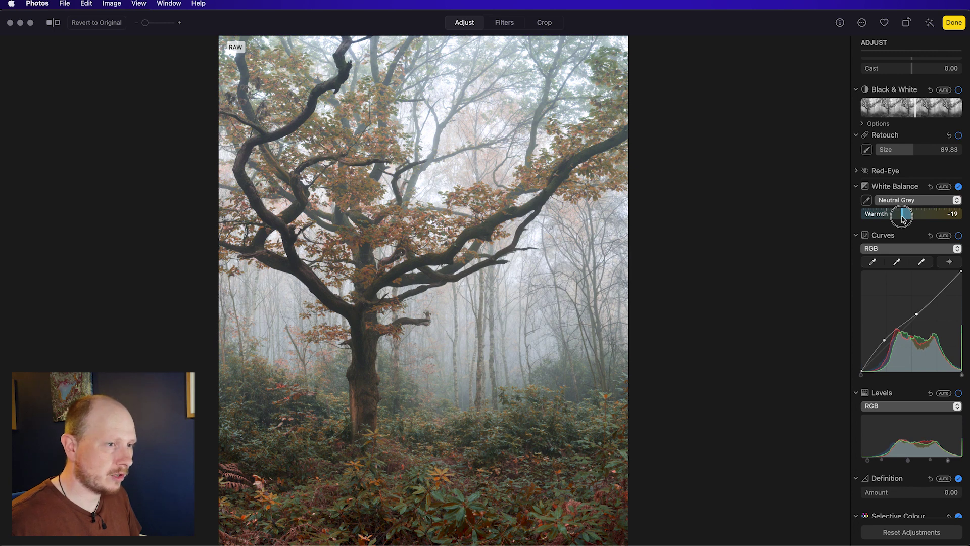
mouse_move(900, 219)
mouse_down()
mouse_move(908, 218)
mouse_move(879, 218)
mouse_move(909, 221)
mouse_up()
In Selective Colour, set the foliage colour to Hue -57.06, Saturation 6.83, Luminance 4.14, Range 1.58.
scroll(888, 355, down, 5)
scroll(888, 355, down, 3)
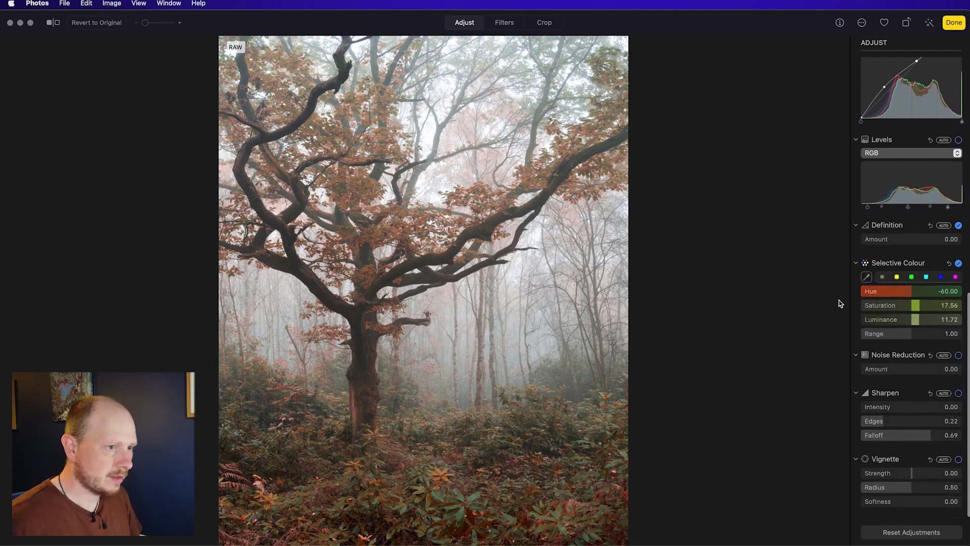
drag(866, 293, 866, 295)
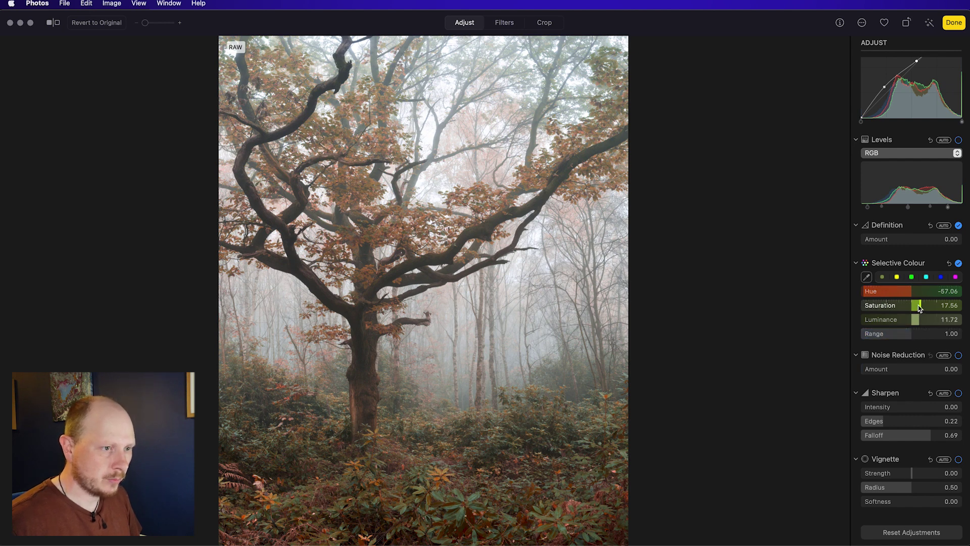
drag(919, 308, 917, 330)
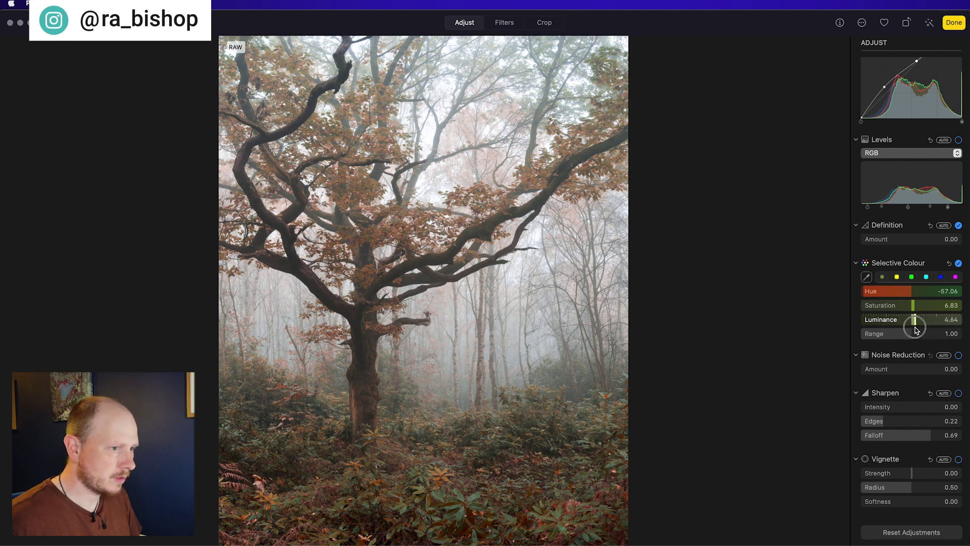
drag(916, 329, 940, 339)
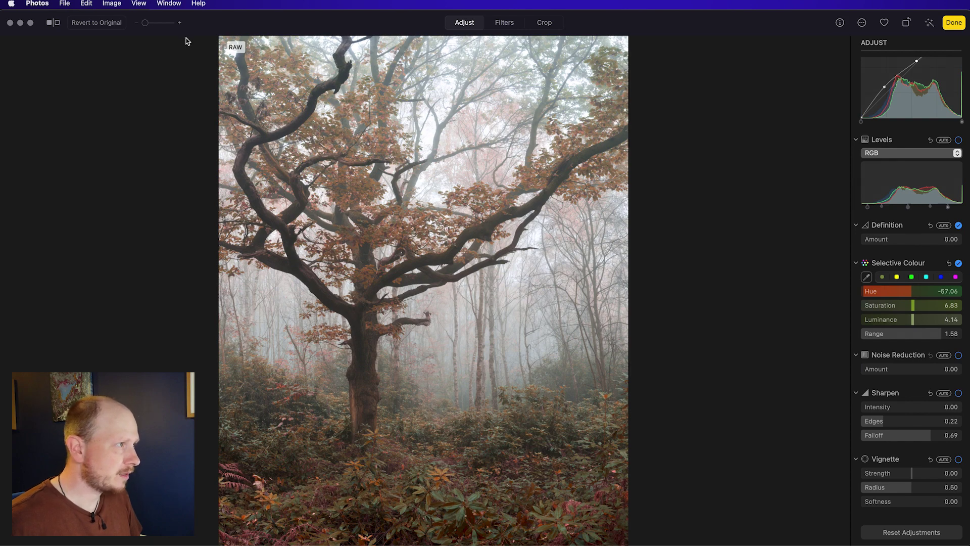
Inspect the upper branches up close, add Noise Reduction at Amount 0.98, then fit the photo.
click(170, 22)
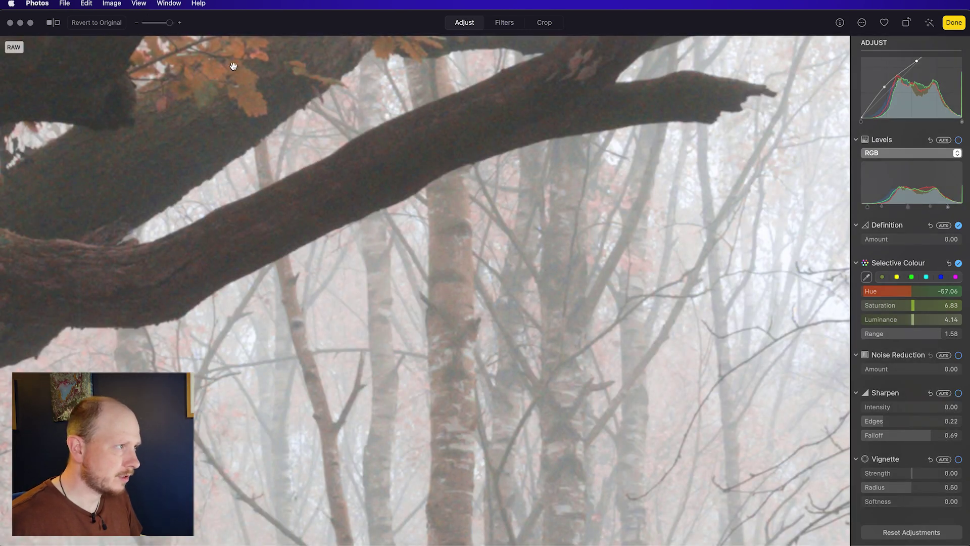
drag(234, 147, 538, 285)
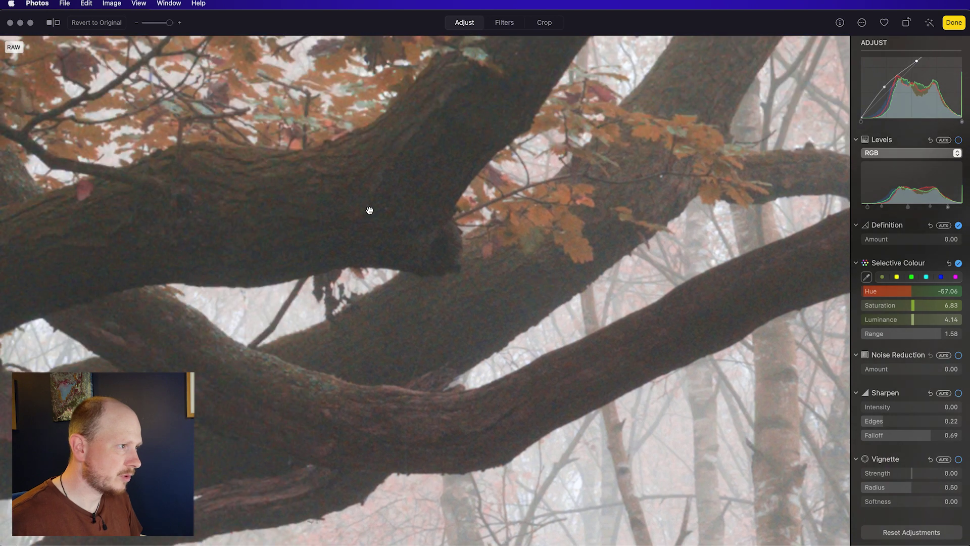
drag(369, 210, 523, 212)
click(180, 23)
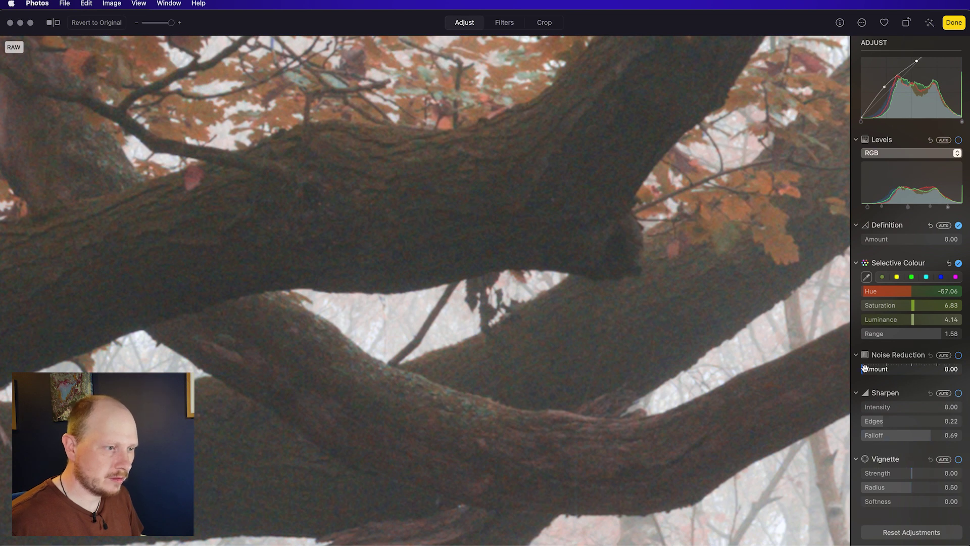
drag(863, 372, 912, 372)
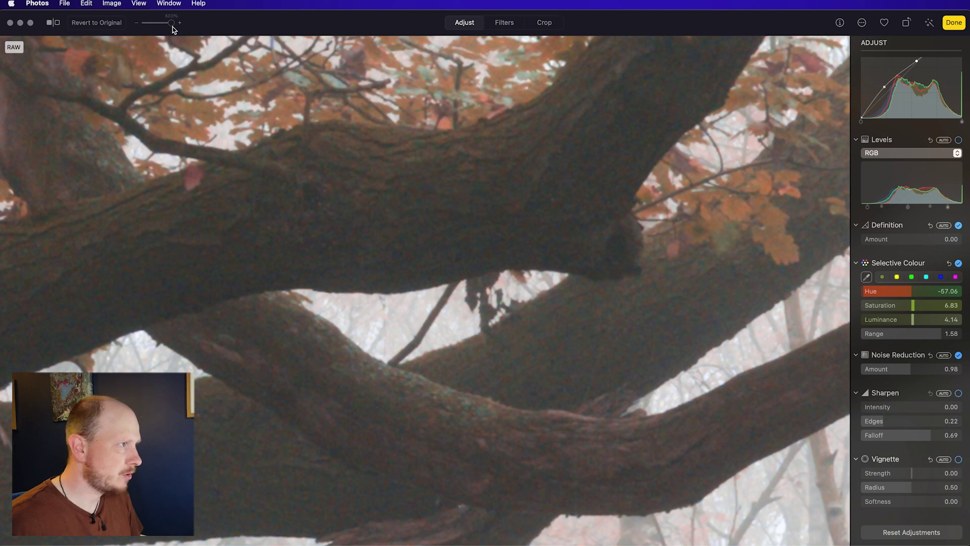
drag(171, 23, 145, 23)
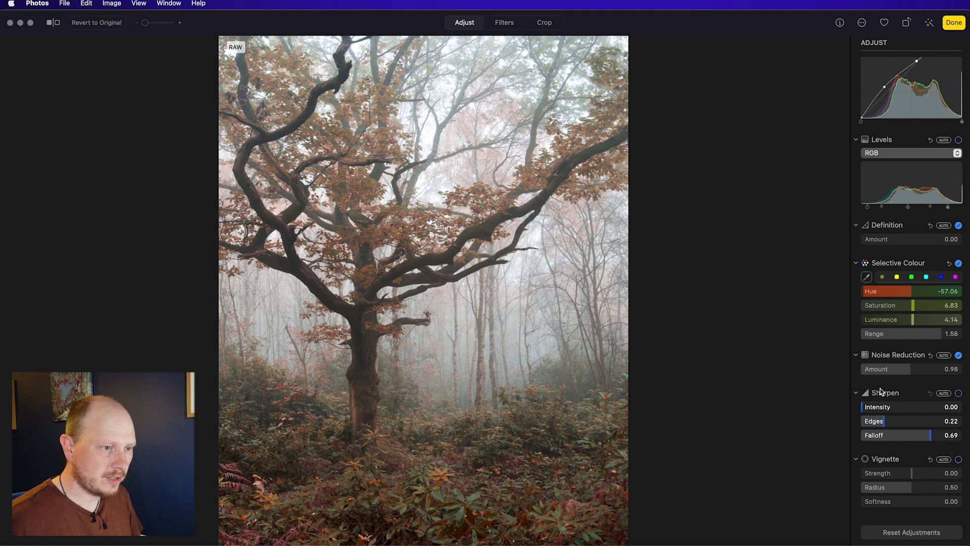
Test sharpening on the zoomed branches, then leave Sharpen off at Intensity 0.10, Edges 0.26, Falloff 0.31.
drag(864, 410, 875, 407)
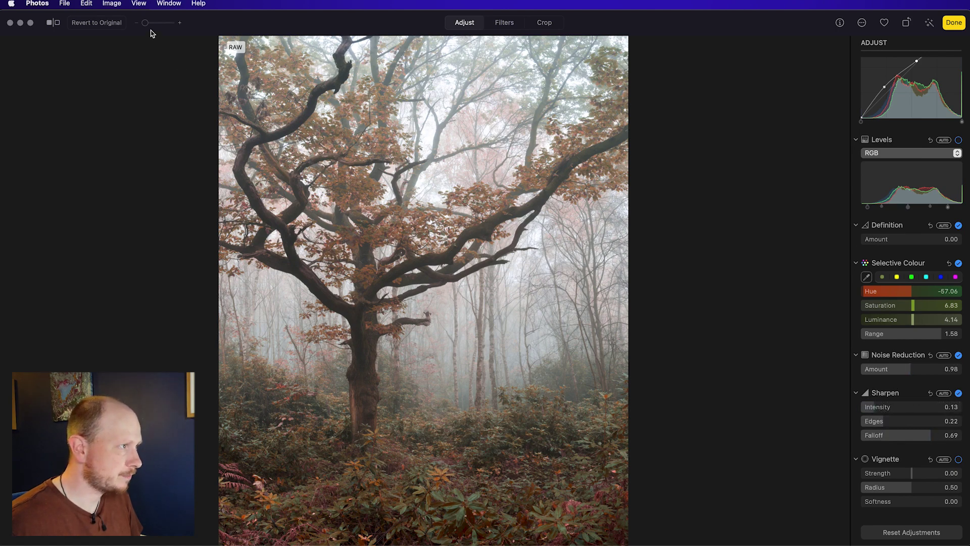
drag(146, 23, 166, 23)
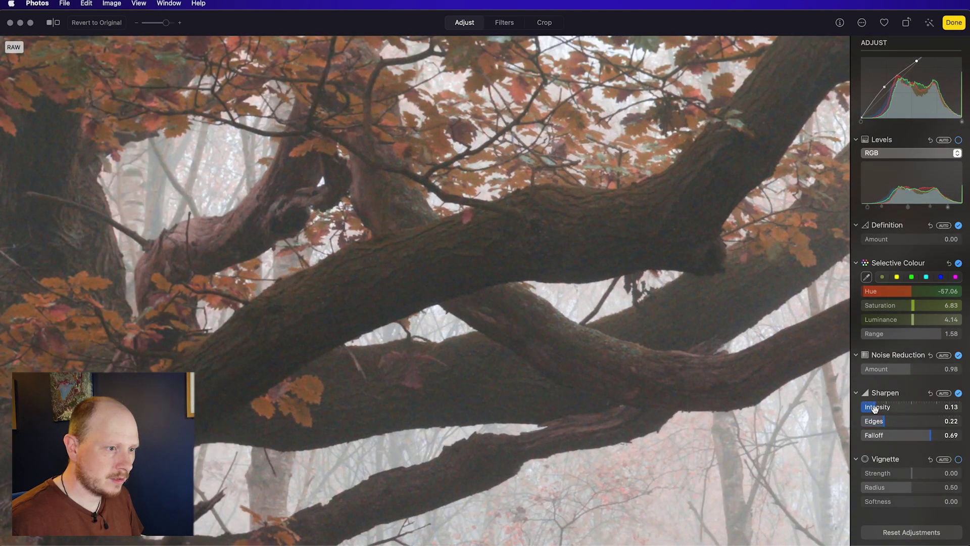
mouse_move(875, 408)
mouse_down()
mouse_move(881, 423)
mouse_move(909, 424)
mouse_move(877, 424)
mouse_move(901, 424)
mouse_move(885, 426)
mouse_move(895, 425)
mouse_move(886, 435)
mouse_move(926, 435)
mouse_move(872, 435)
mouse_move(946, 435)
mouse_move(858, 436)
mouse_move(911, 438)
mouse_move(874, 435)
mouse_move(905, 435)
mouse_move(887, 435)
mouse_move(872, 407)
mouse_up()
click(958, 392)
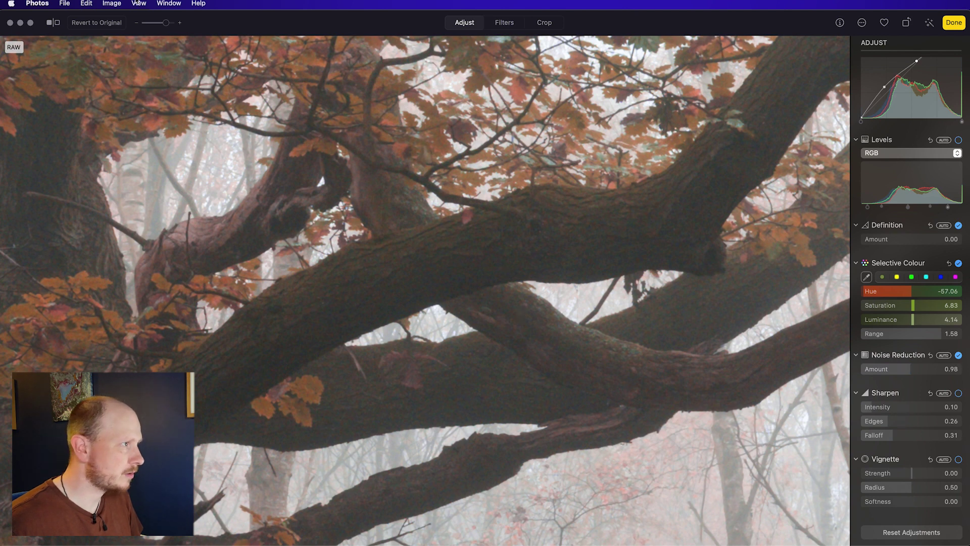
click(135, 24)
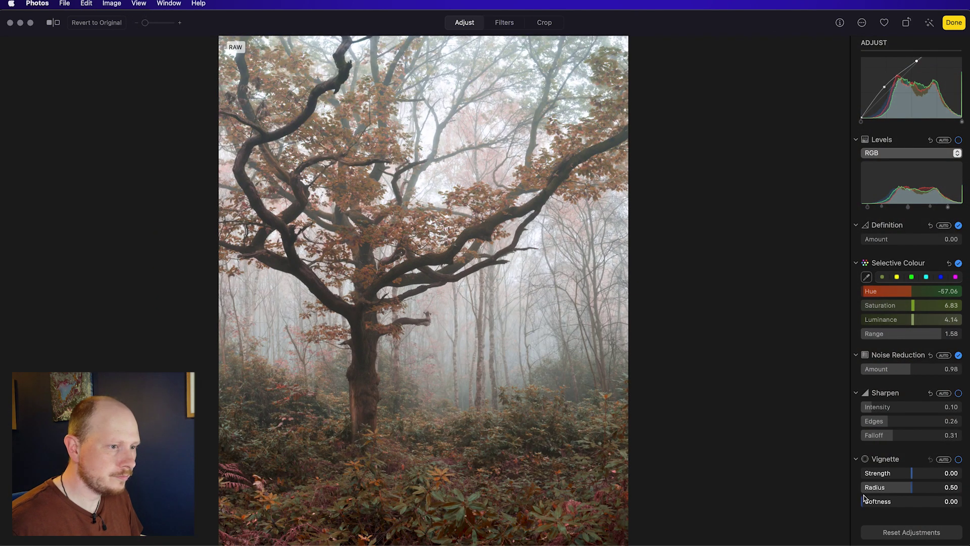
click(145, 25)
click(140, 24)
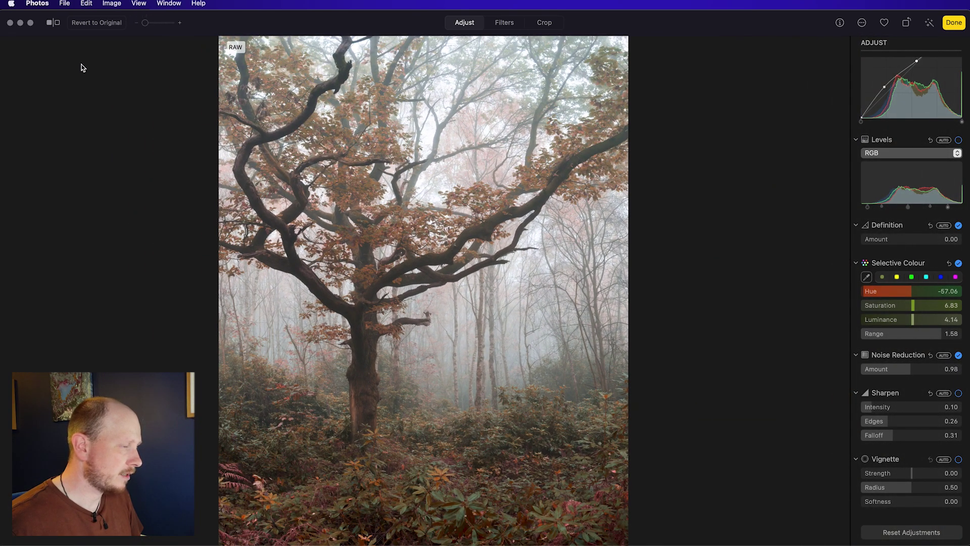
click(53, 23)
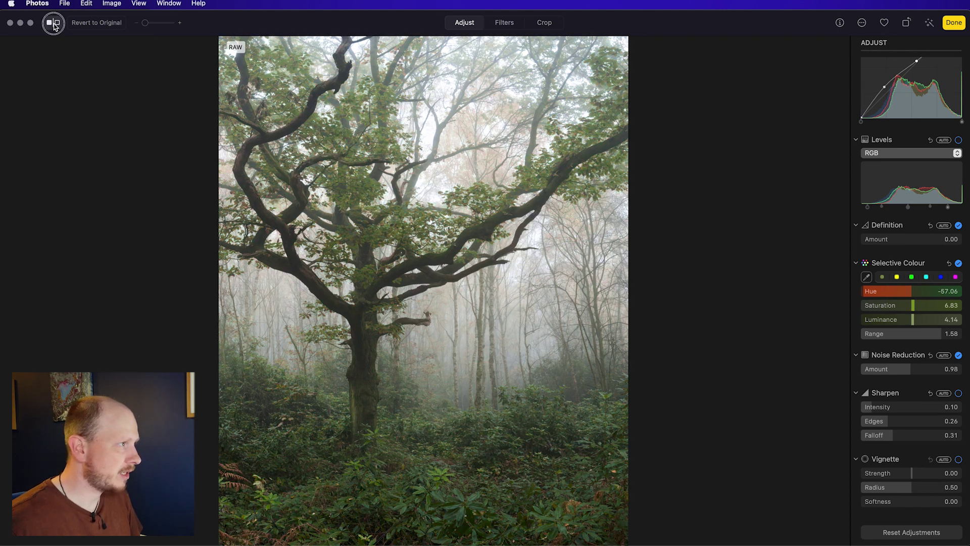
click(53, 22)
click(53, 22)
click(53, 23)
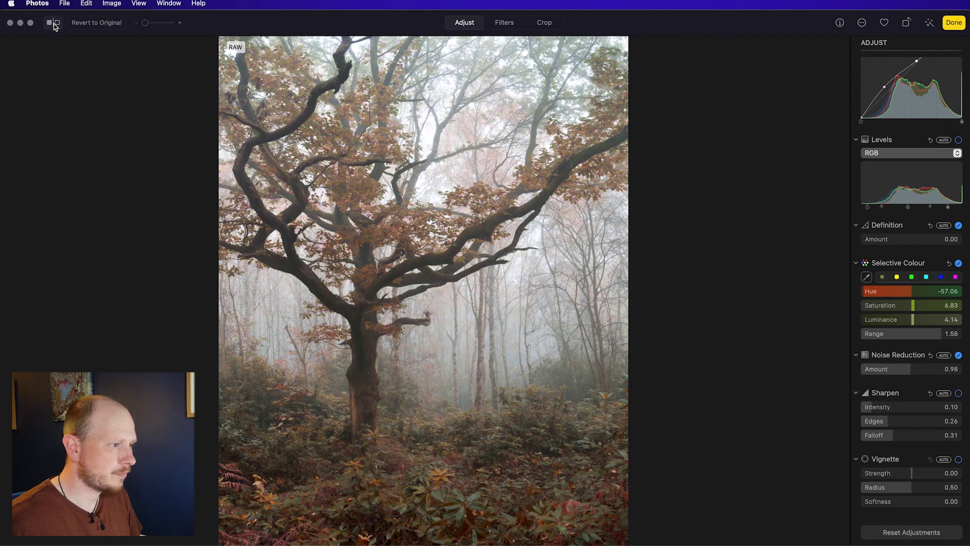
scroll(913, 434, down, 2)
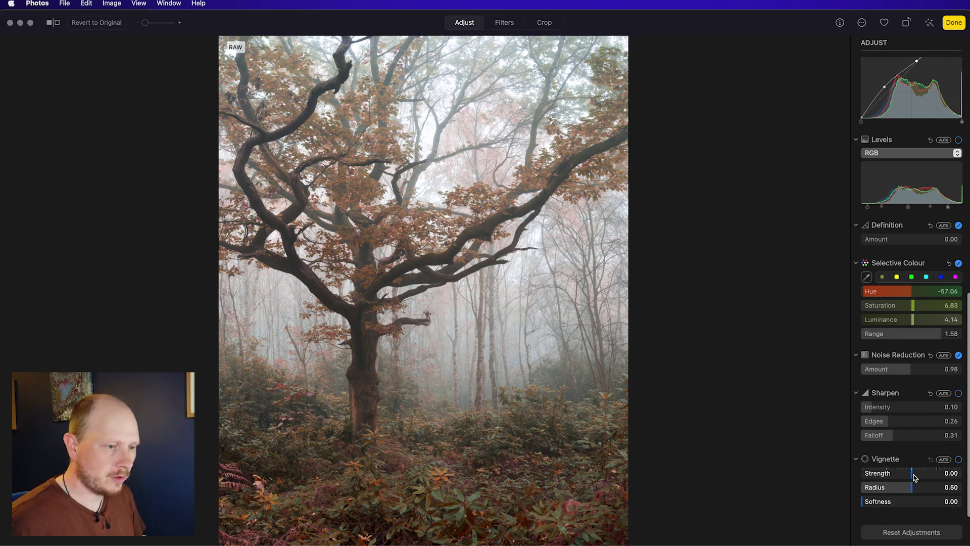
Add a vignette with Strength 0.17, Radius 0.63 and Softness 0.27.
drag(912, 475, 926, 493)
drag(864, 503, 921, 479)
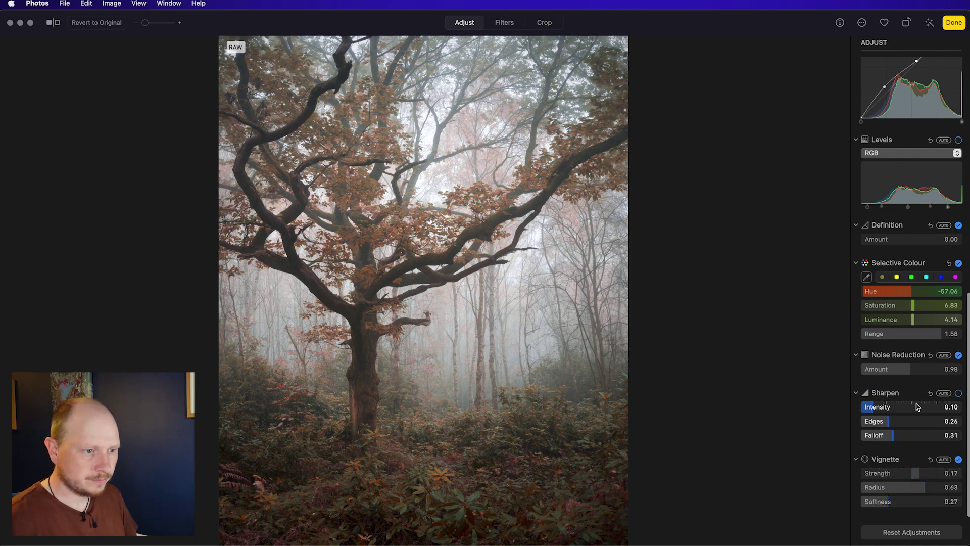
scroll(917, 407, up, 15)
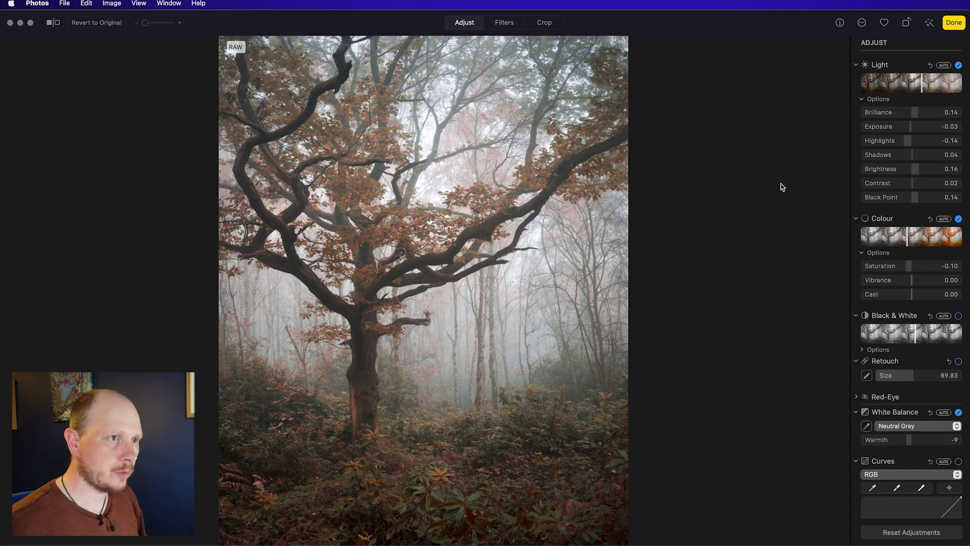
Finish the oak edit, import DSC_9743.NEF from the Bird 01 folder, and open the kestrel photo.
key(Return)
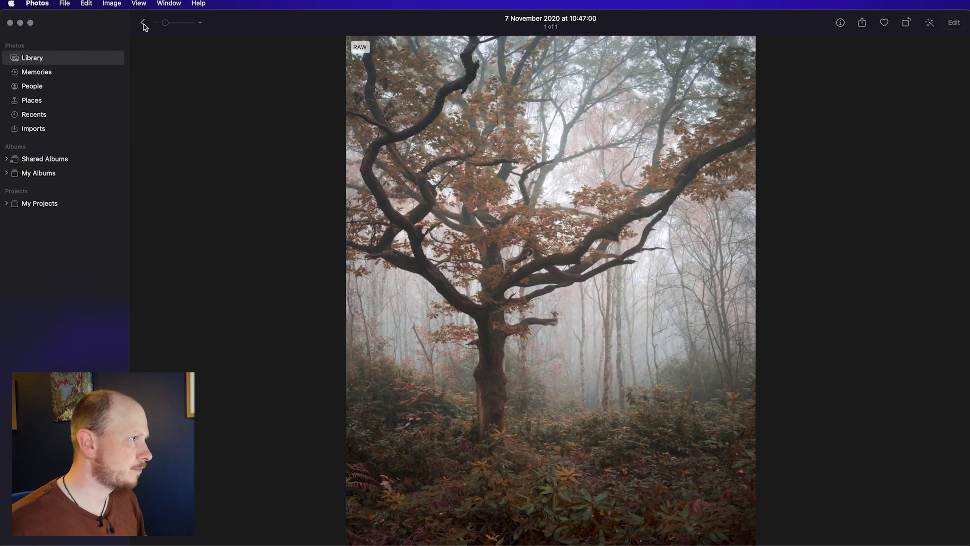
click(144, 25)
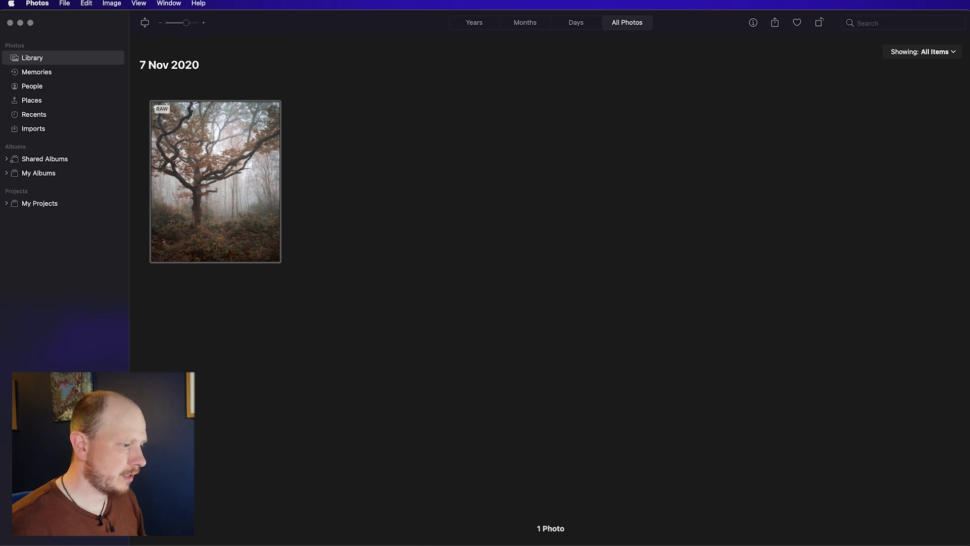
key(super+Tab)
drag(588, 207, 403, 208)
click(208, 427)
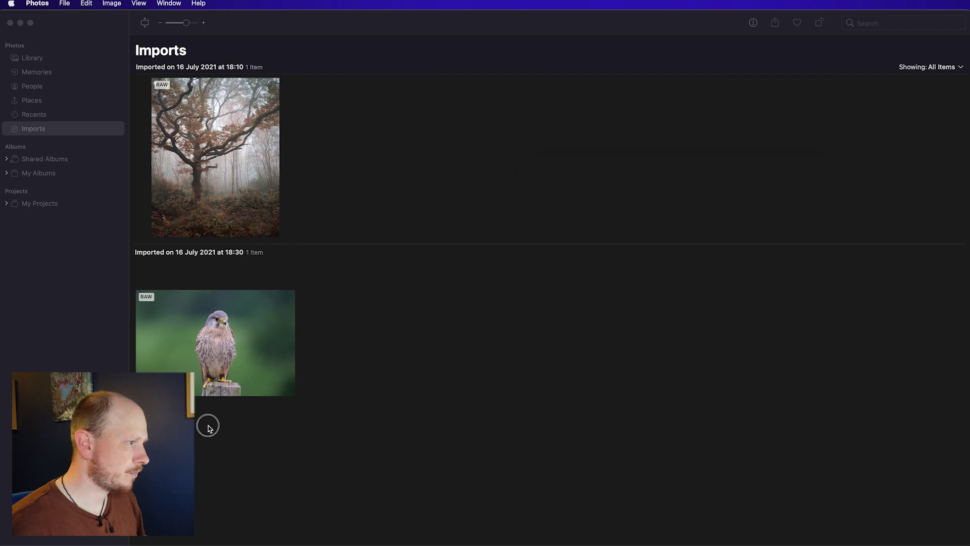
double_click(197, 381)
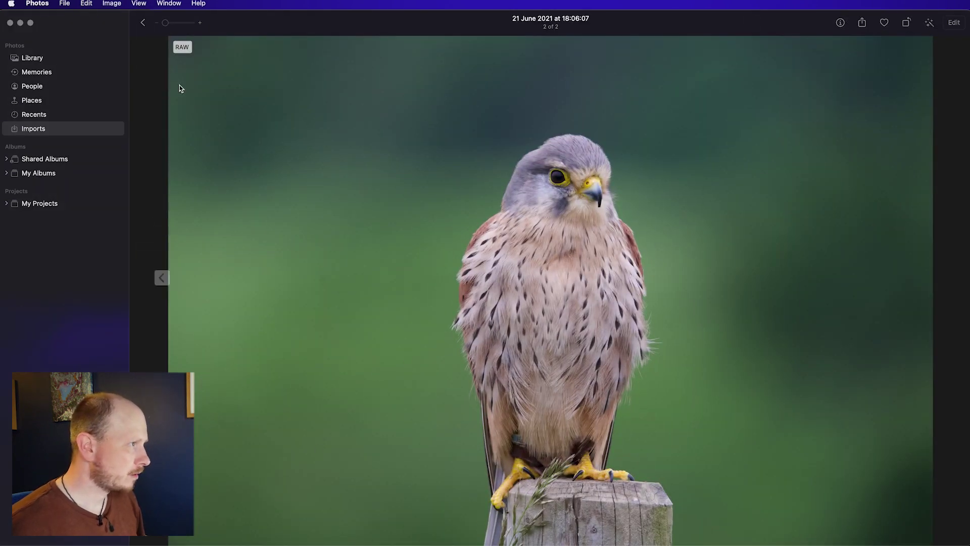
Zoom into the kestrel's green background to look for dust spots, then zoom back out.
drag(165, 23, 175, 22)
scroll(253, 251, down, 6)
scroll(253, 251, left, 6)
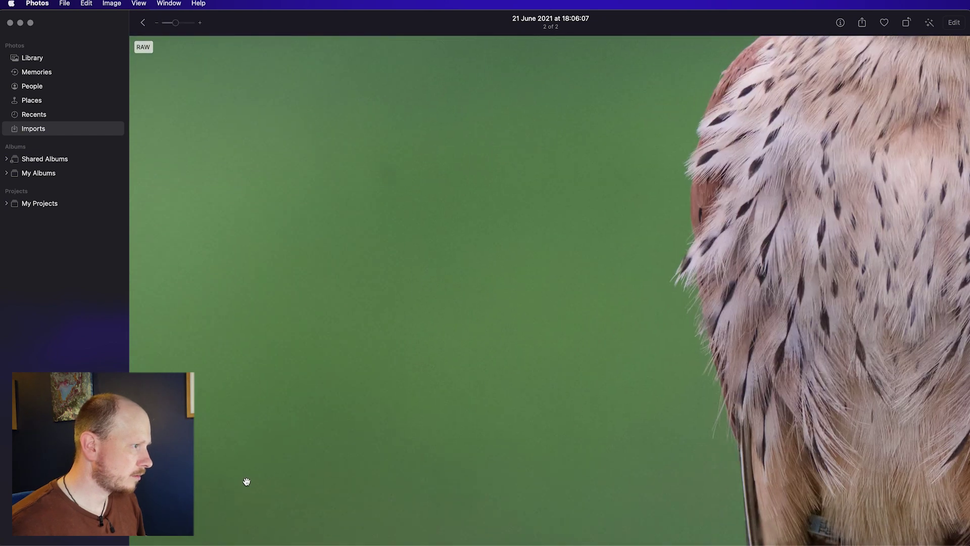
drag(175, 23, 183, 23)
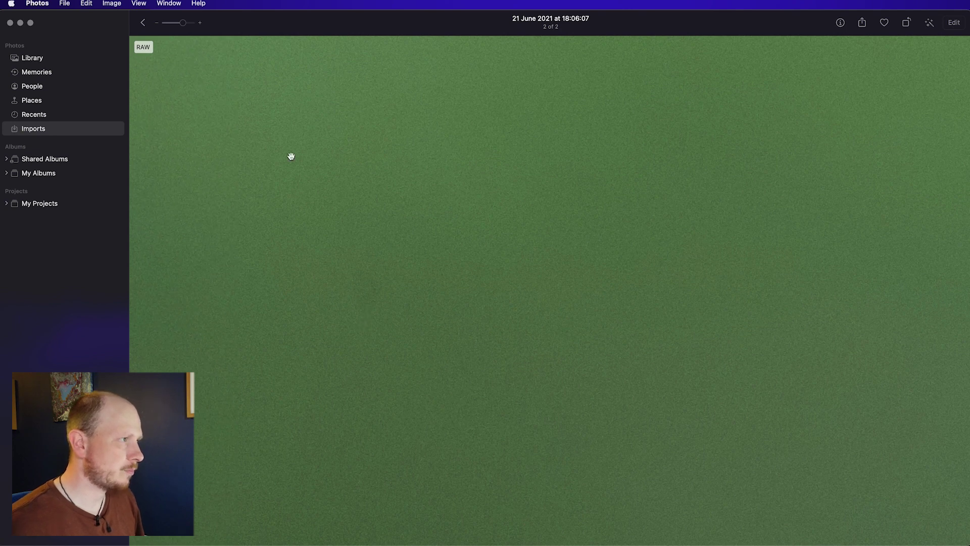
drag(182, 24, 157, 25)
Raise the kestrel's Light for brilliance and shadows, Contrast to 0.45 and Definition to 0.36.
key(Return)
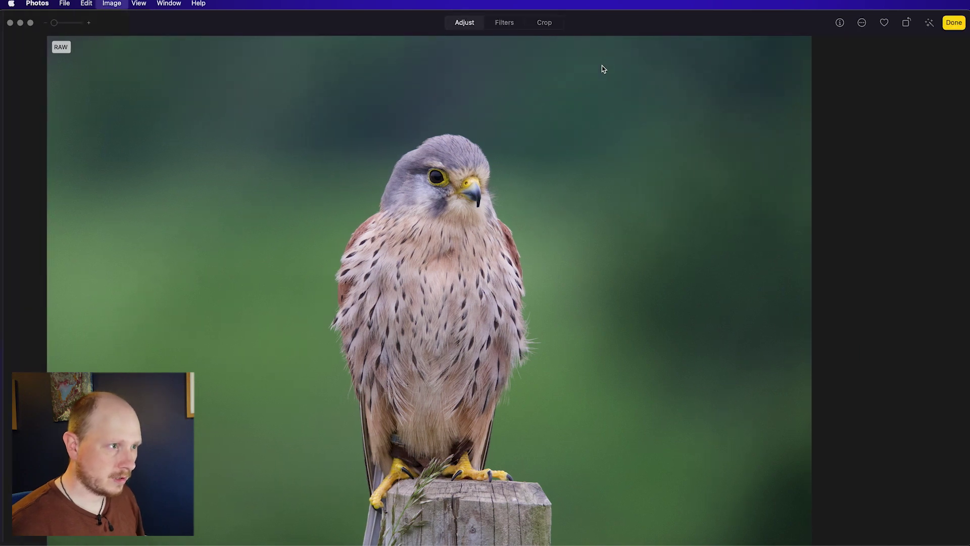
drag(916, 87, 881, 89)
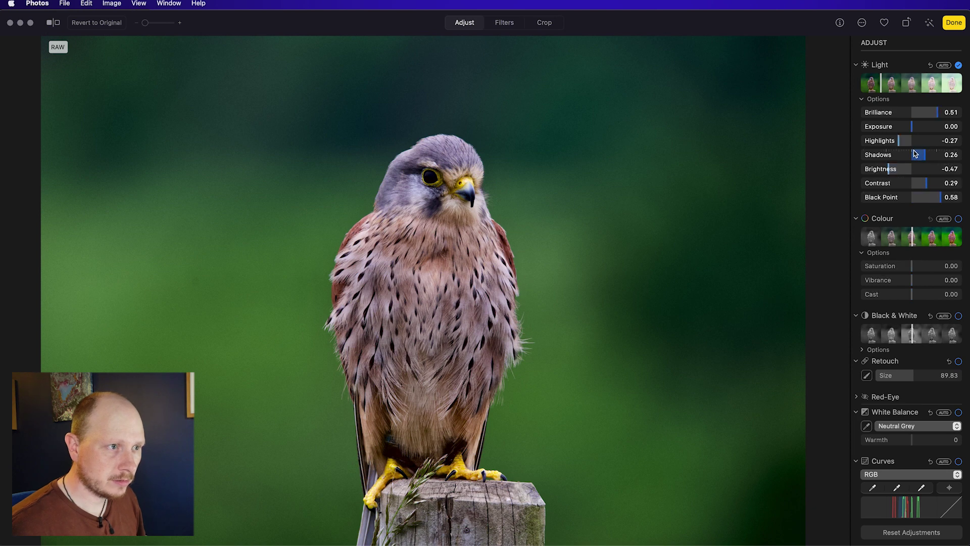
drag(919, 187, 937, 185)
scroll(925, 336, down, 2)
scroll(925, 336, down, 10)
click(874, 355)
drag(874, 354, 899, 357)
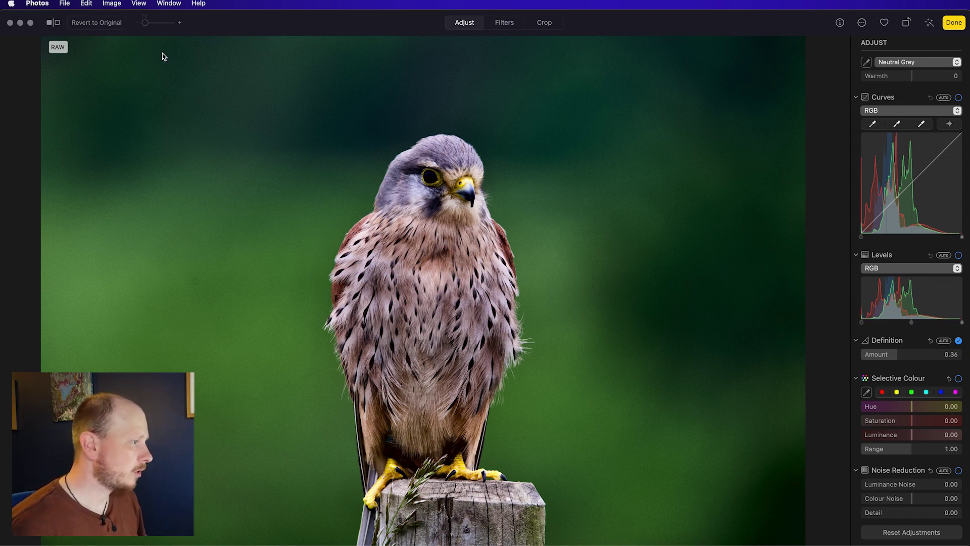
Zoom in and pan across the kestrel onto a patch of plain green background.
drag(146, 24, 159, 25)
drag(119, 331, 459, 380)
scroll(459, 380, down, 5)
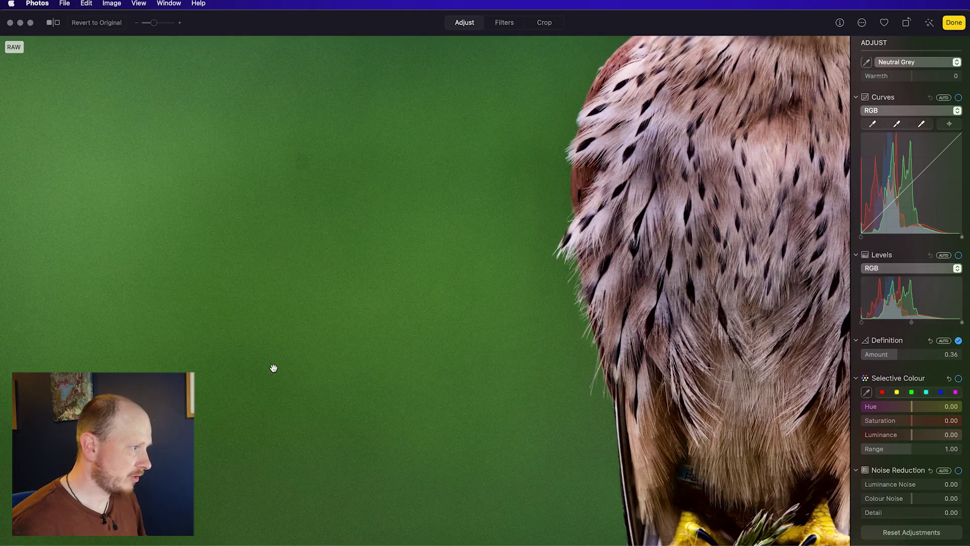
drag(240, 341, 198, 408)
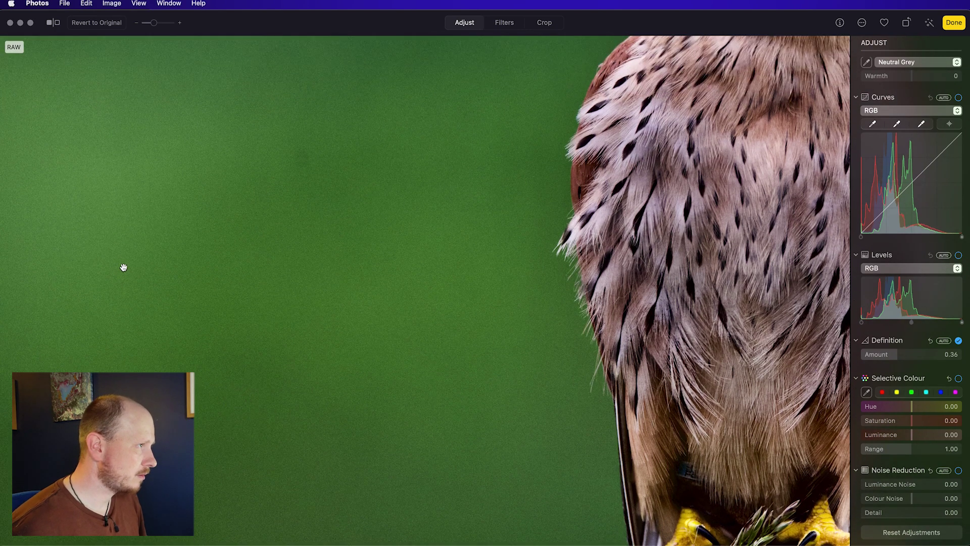
drag(148, 23, 156, 22)
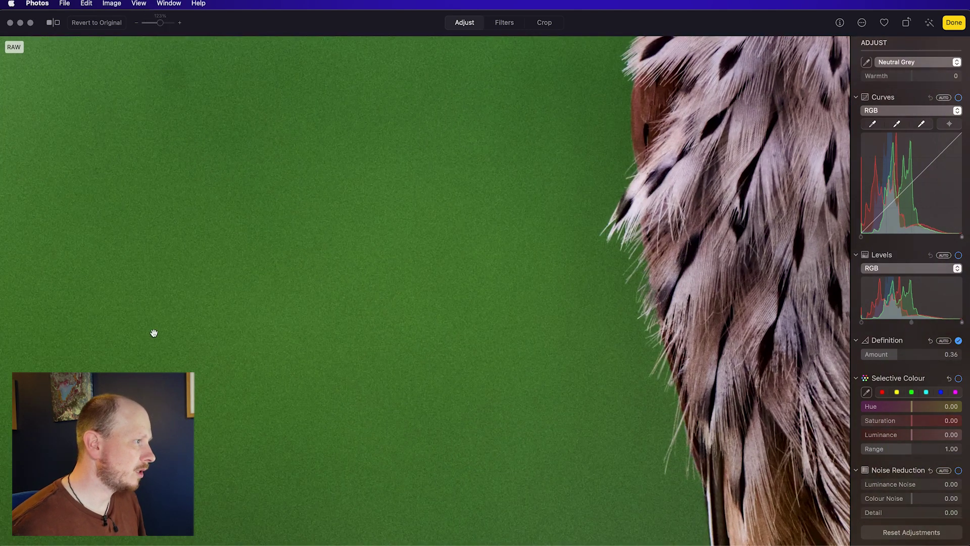
drag(151, 334, 217, 411)
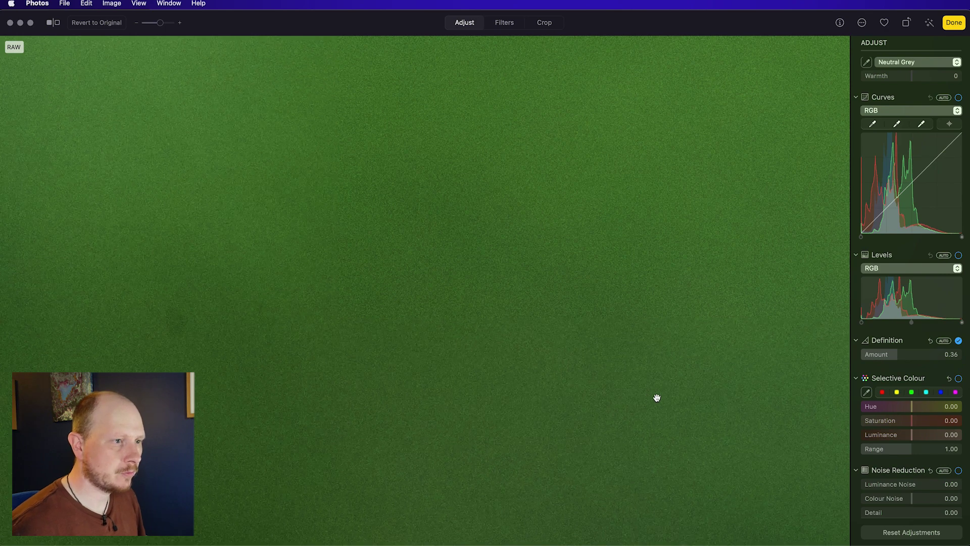
scroll(904, 303, up, 10)
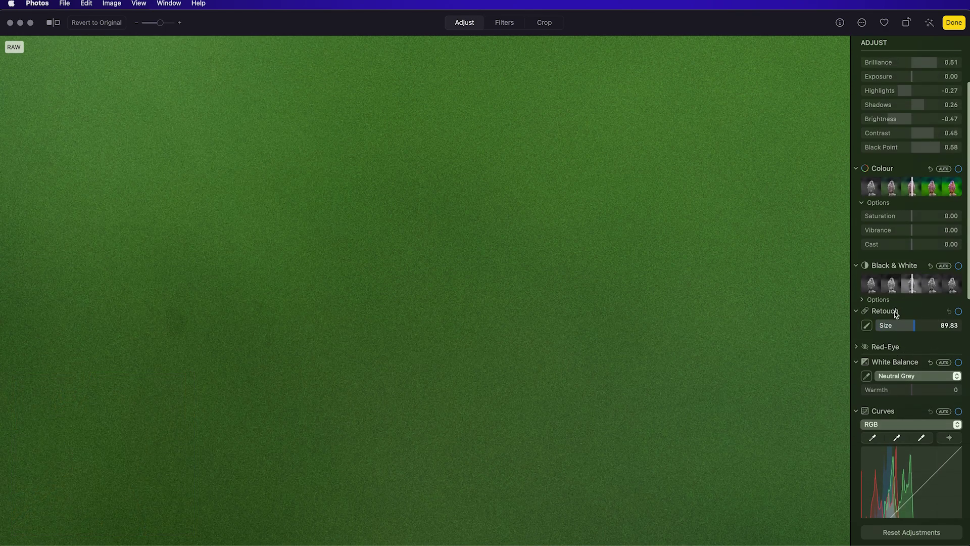
Remove the background dust spot with the Retouch brush at Size 89.83, then fit the photo.
click(867, 326)
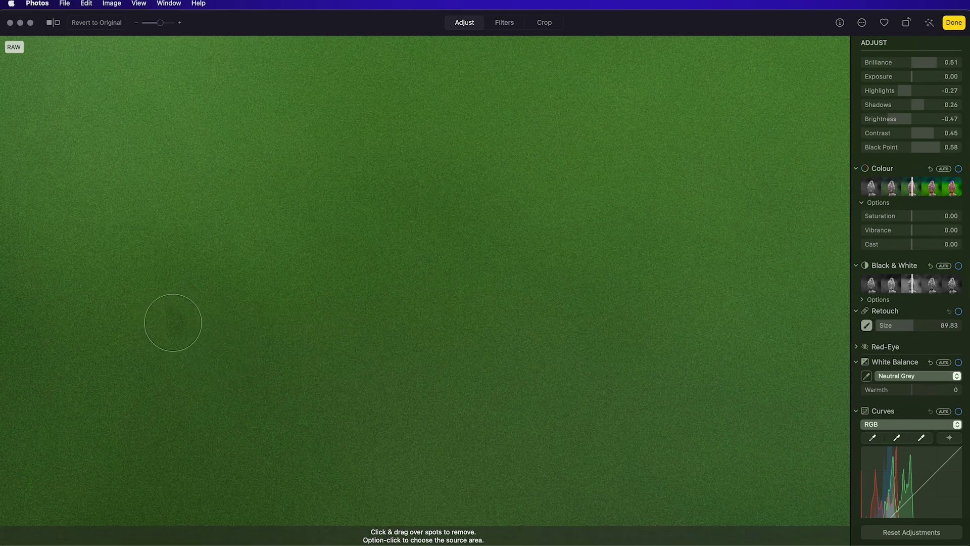
click(173, 322)
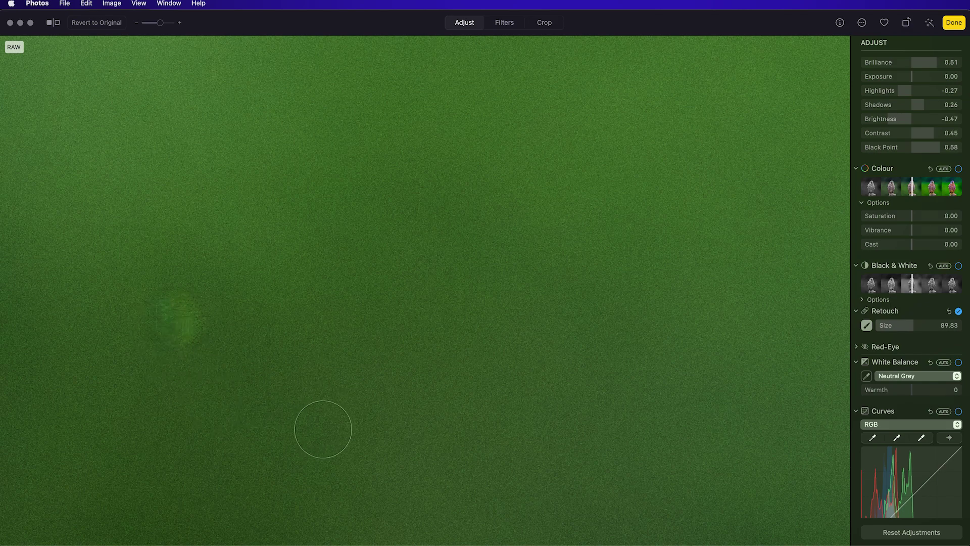
drag(159, 23, 145, 26)
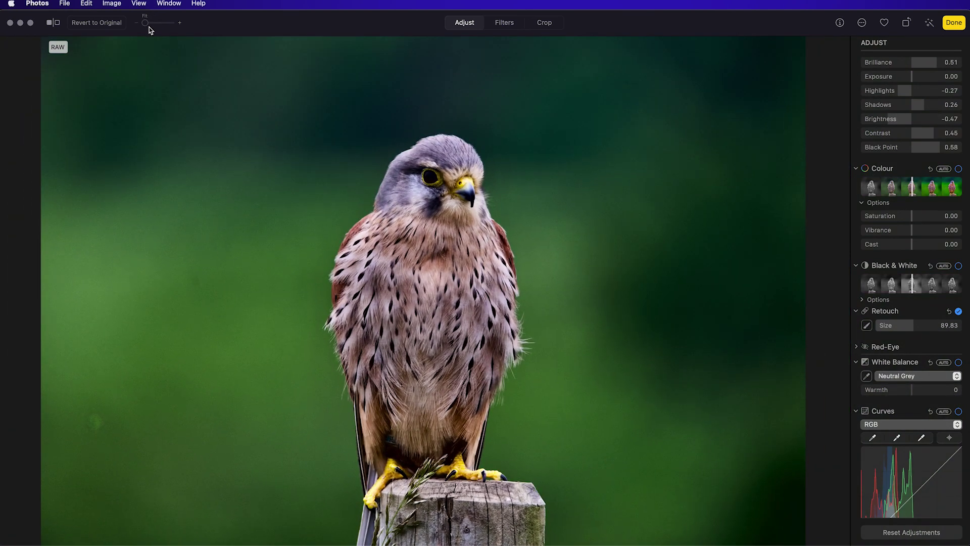